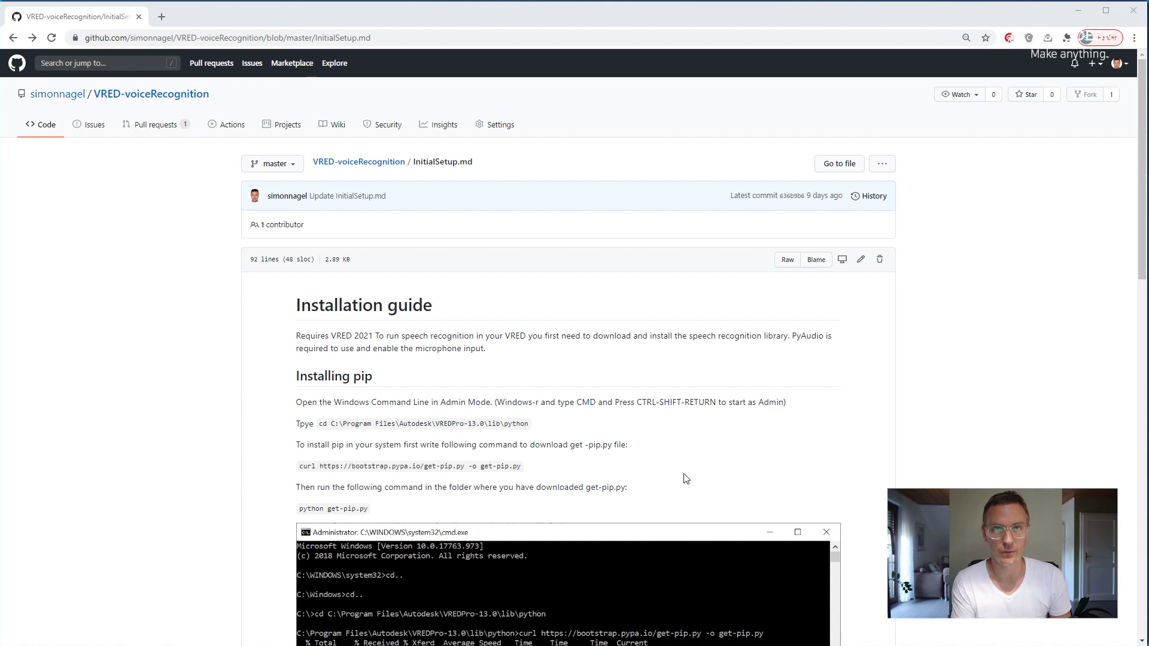
# Open the VRED-voiceRecogControlTemplateAnnotation.py script from the root of the VRED-voiceRecognition repository.
pyautogui.scroll(-5, 650, 479)
pyautogui.scroll(5, 650, 479)
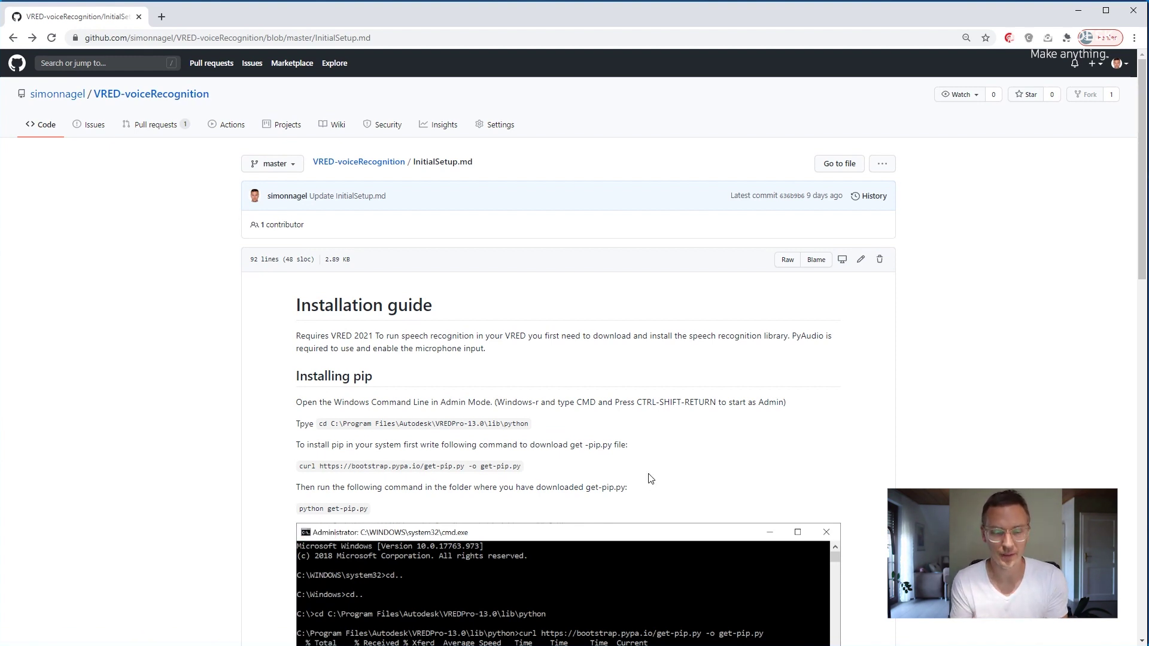
pyautogui.click(362, 167)
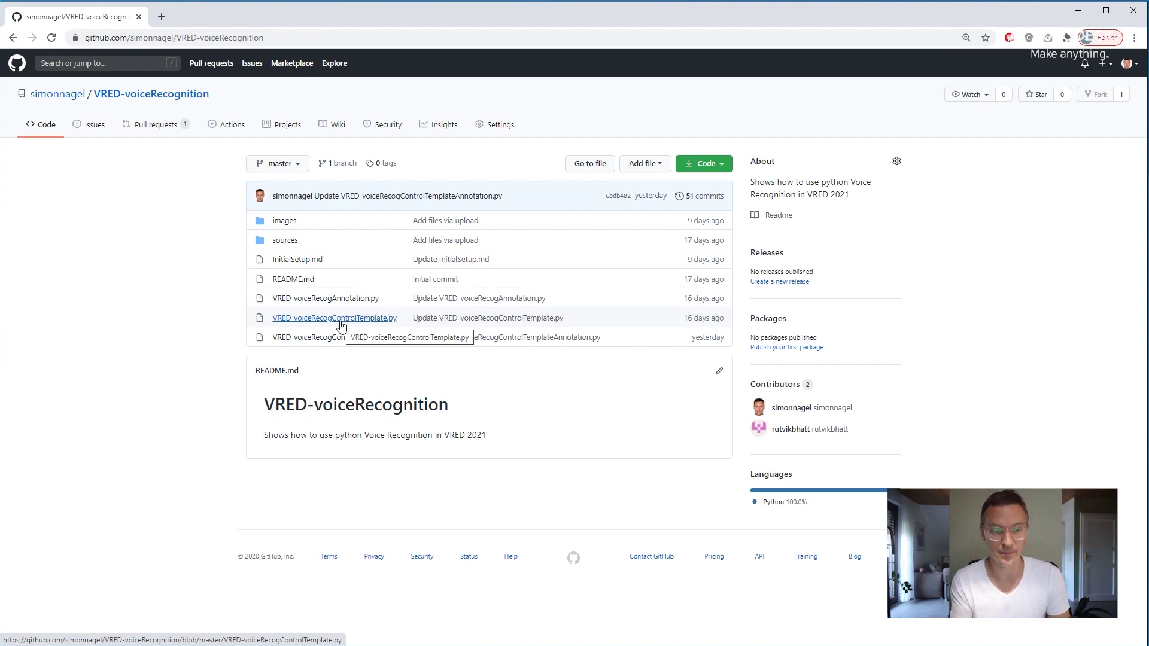
pyautogui.click(334, 340)
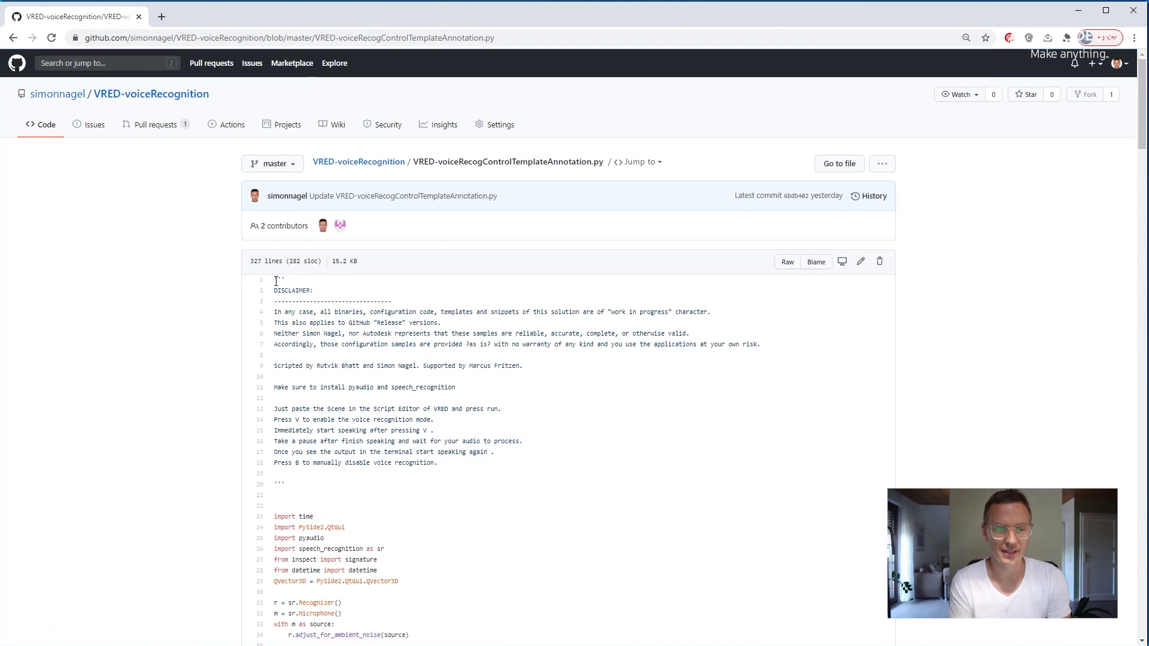
# Select the script's entire source code down to its last line.
pyautogui.click(309, 335)
pyautogui.hotkey('ctrl', 'a')
pyautogui.scroll(-20, 309, 335)
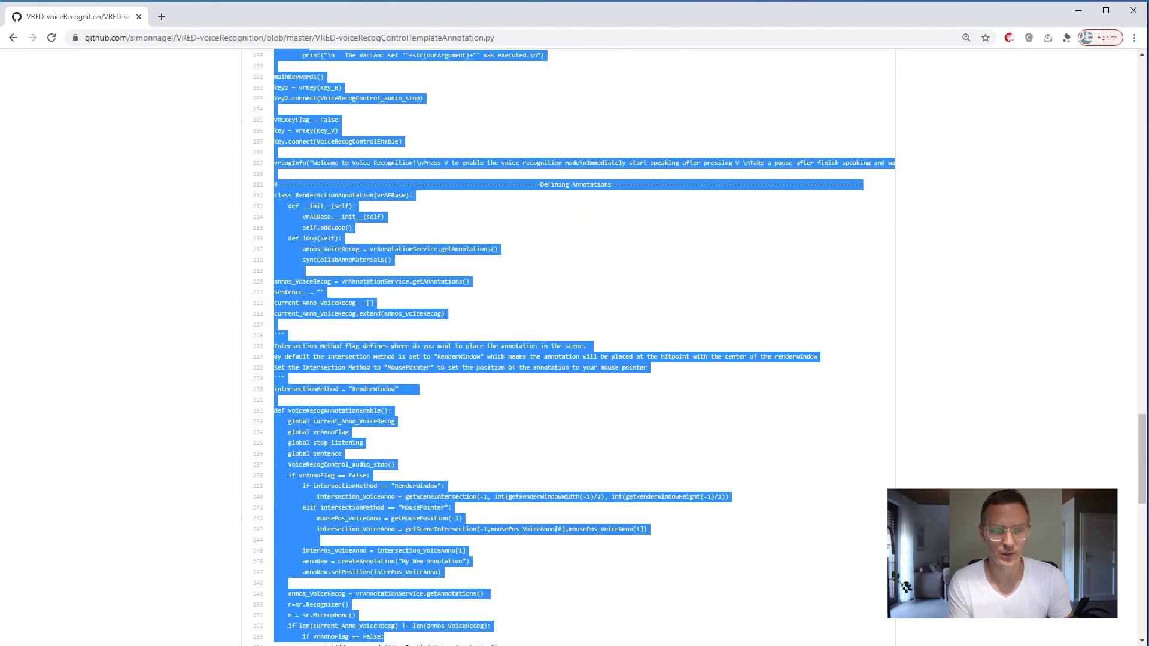
pyautogui.scroll(-10, 454, 557)
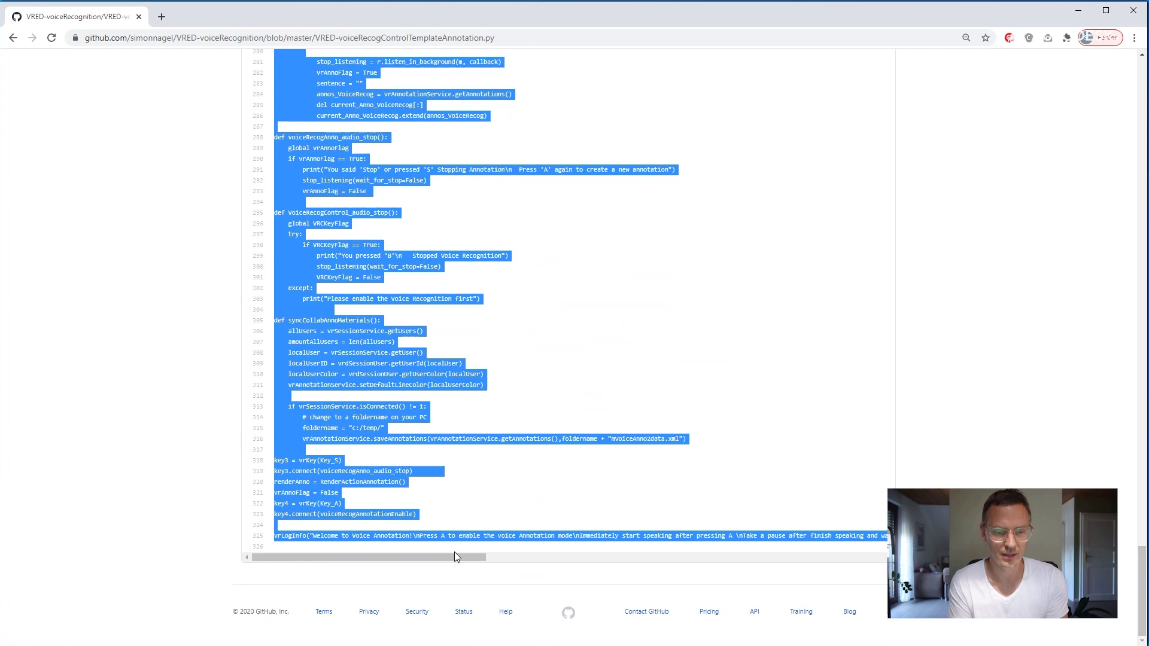
pyautogui.click(455, 557)
pyautogui.hotkey('ctrl', 'a')
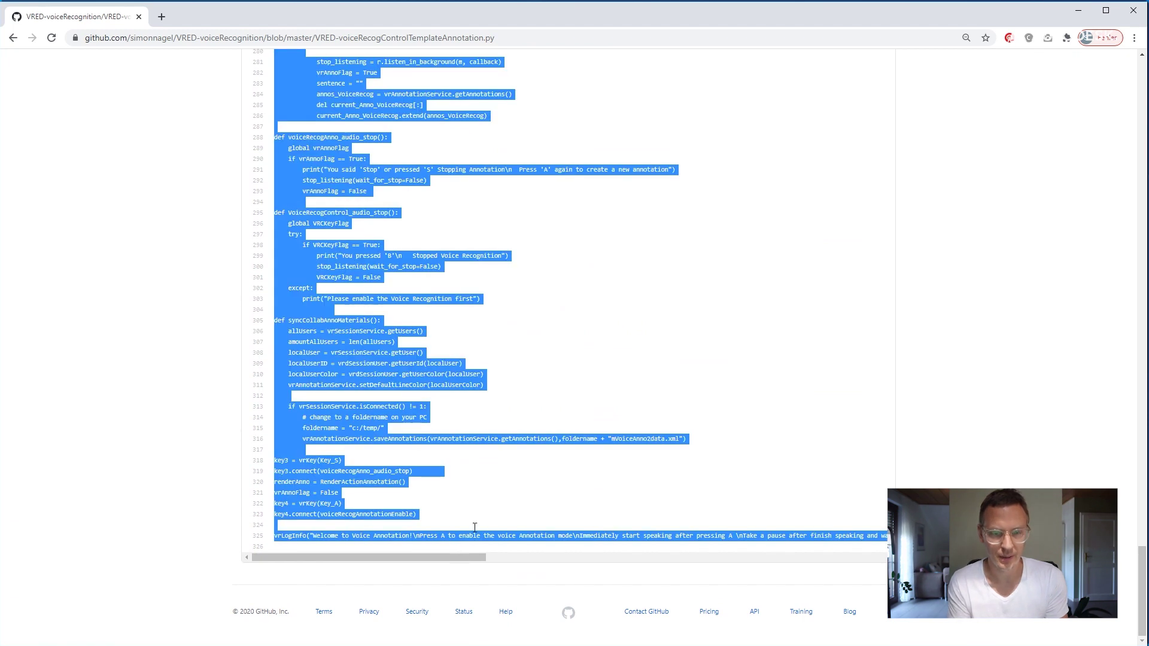
# Switch to VRED Professional and run the voice recognition script in the Script Editor.
pyautogui.hotkey('alt', 'Tab')
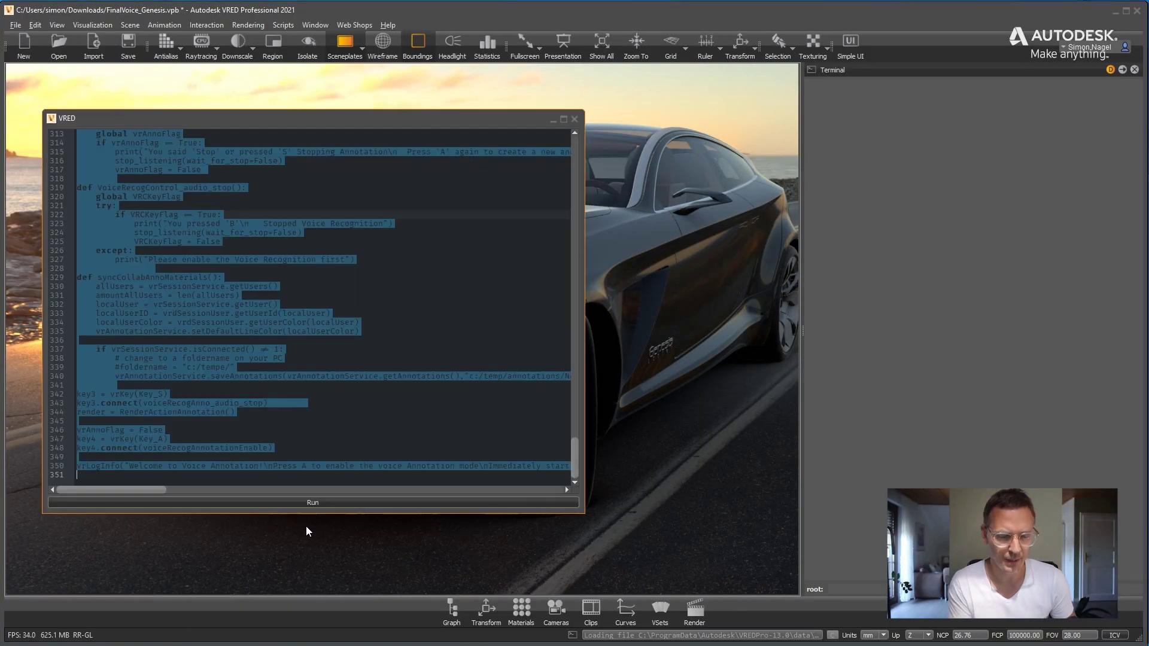
pyautogui.click(262, 417)
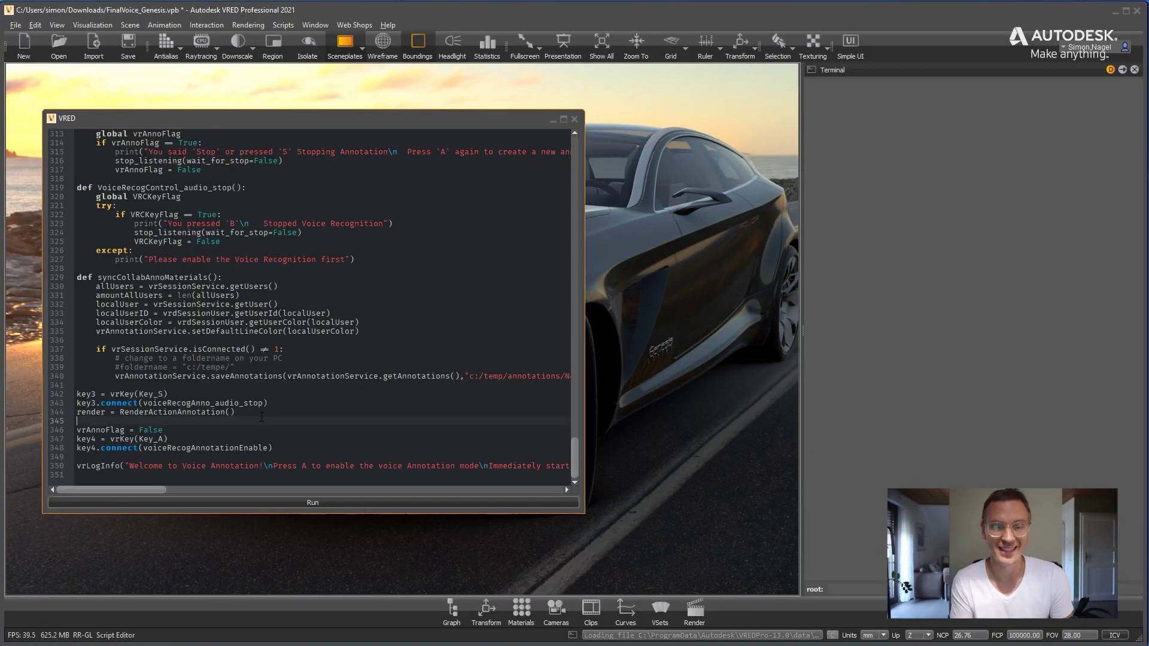
pyautogui.click(301, 502)
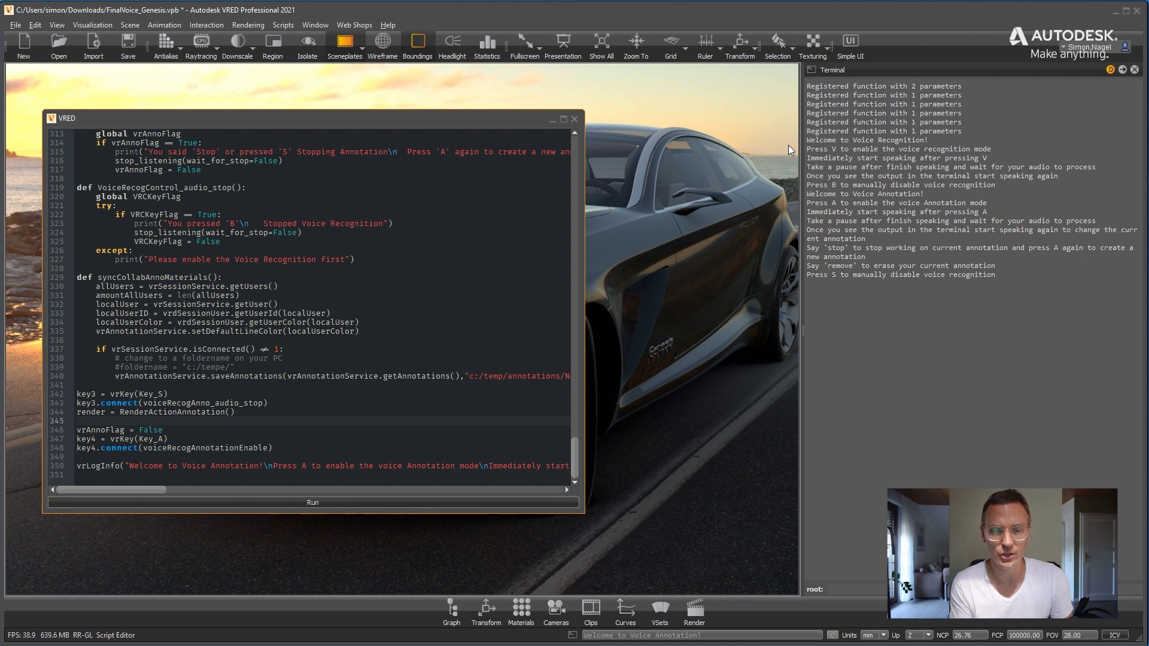
# Start voice annotation at the car's side mirror and dictate the note "this mirror looks great awesome stop".
pyautogui.click(638, 151)
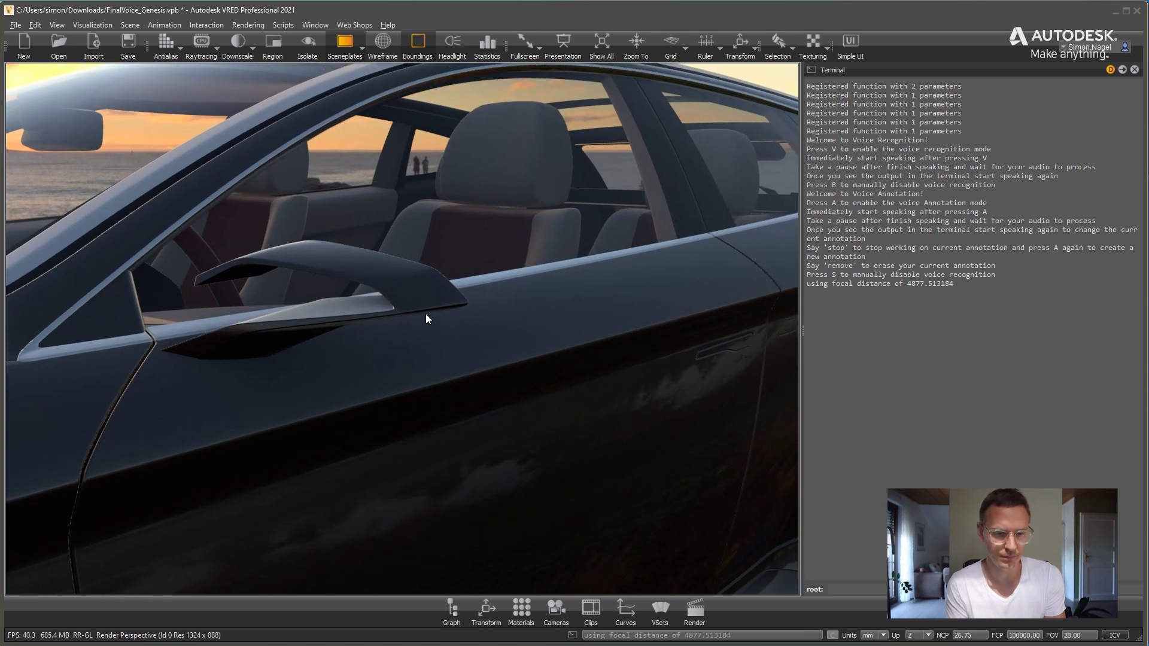
pyautogui.press('a')
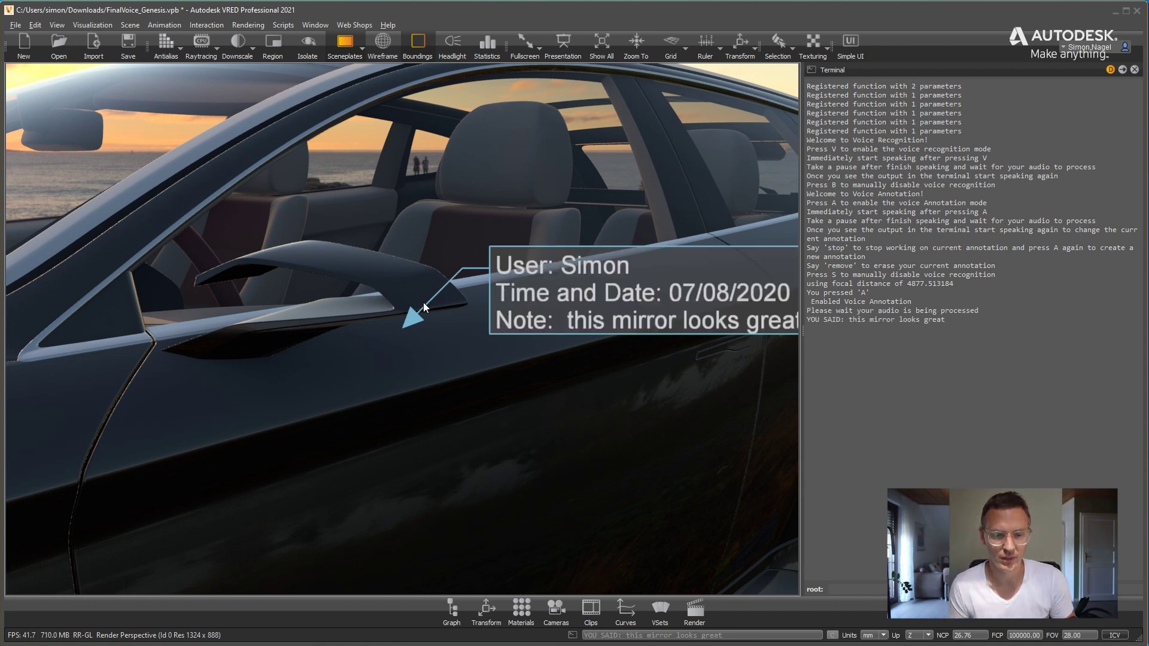
pyautogui.moveTo(482, 396); pyautogui.dragTo(311, 409)
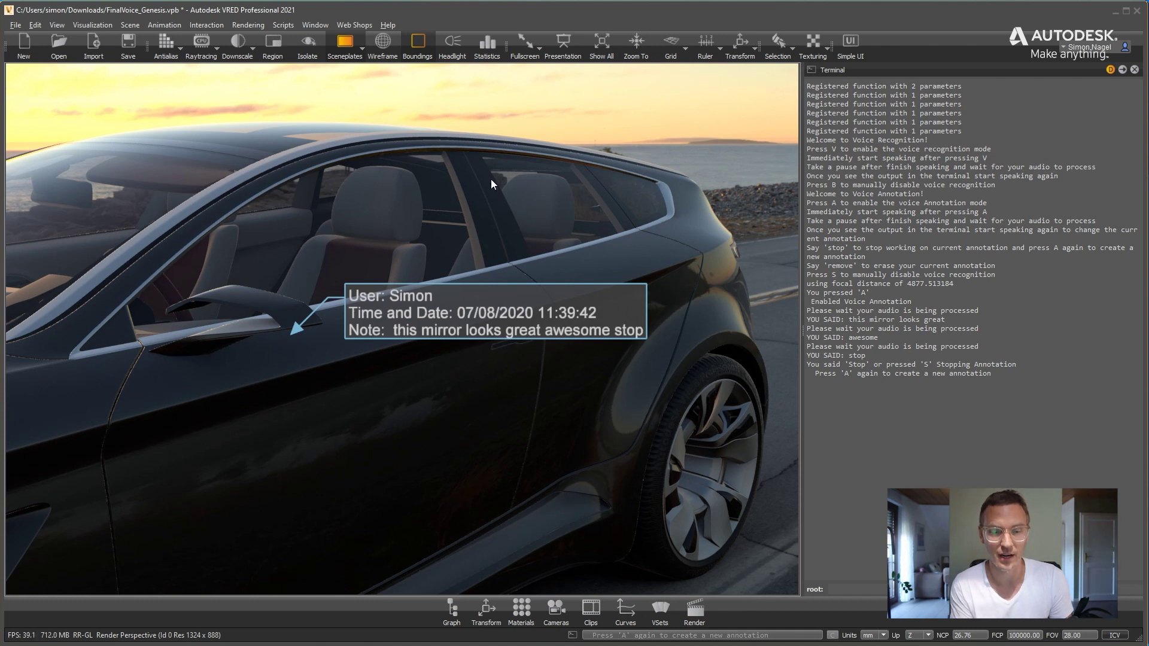
# Check the profile name and colour in the Collaboration settings, leaving them as they are.
pyautogui.click(214, 24)
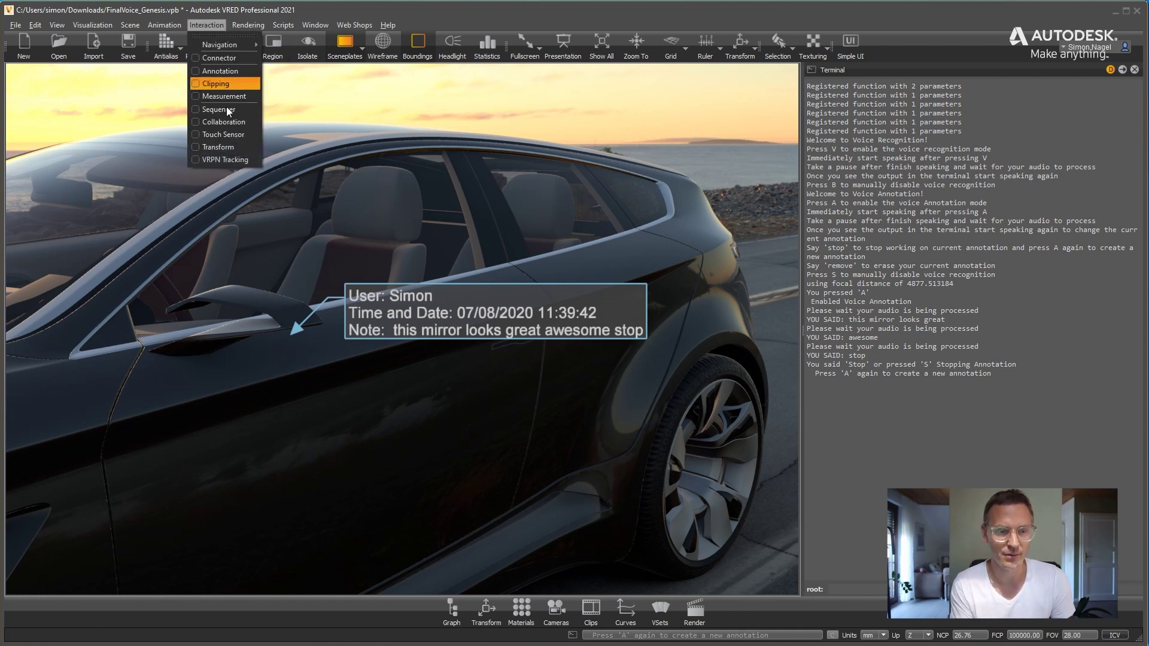
pyautogui.click(227, 122)
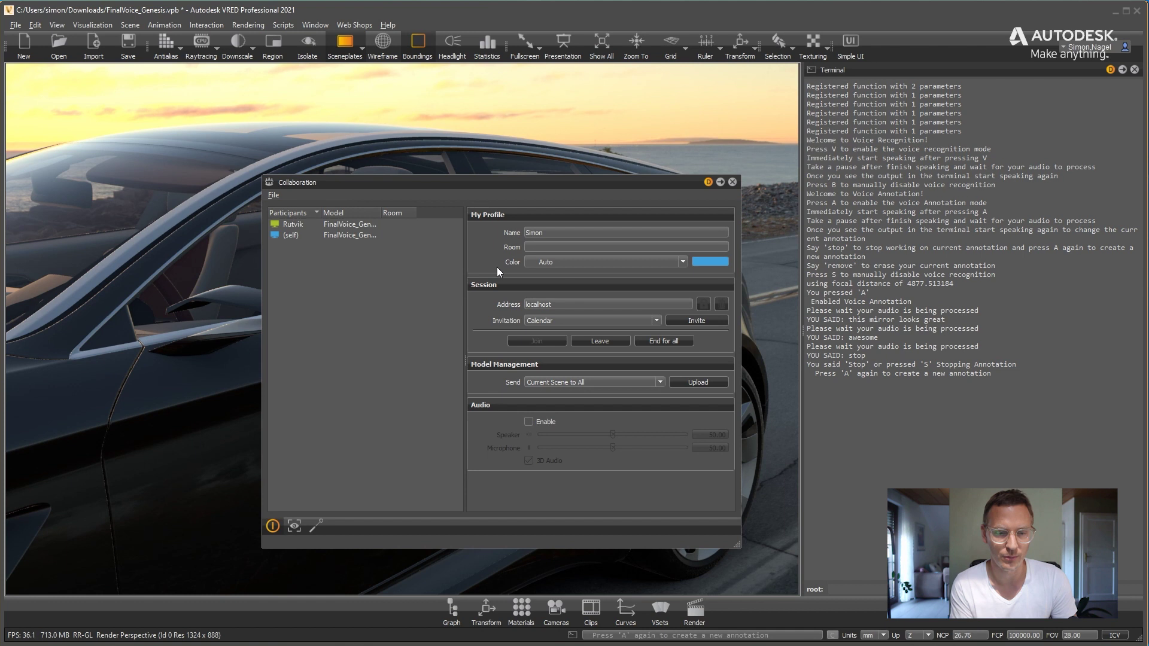
pyautogui.click(538, 233)
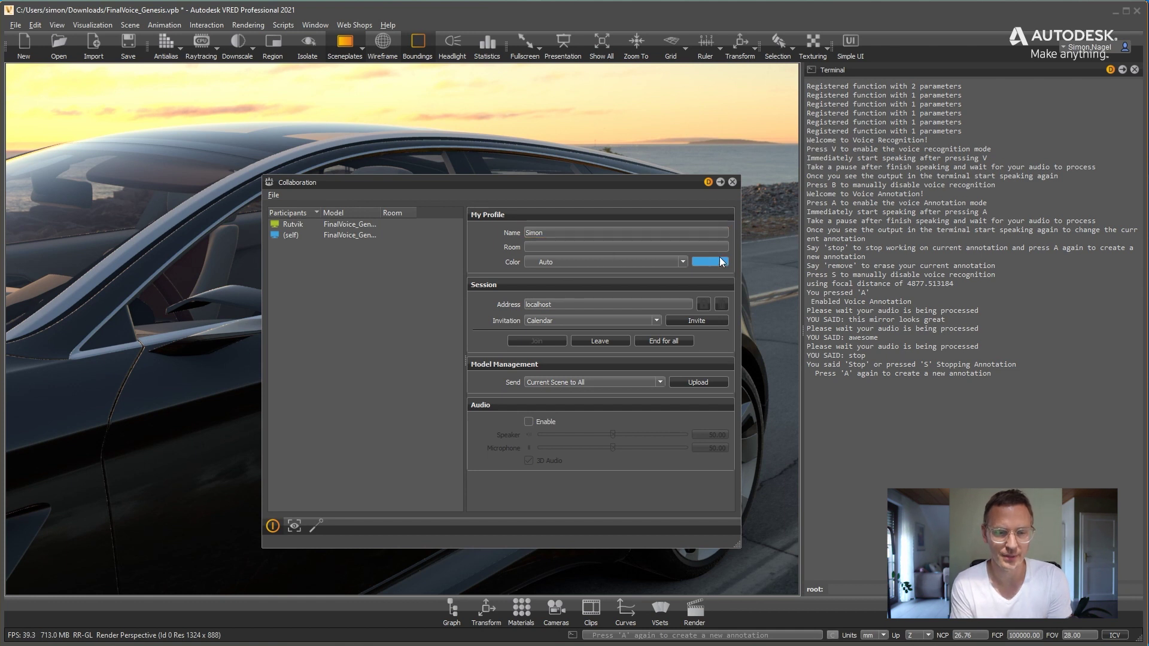
pyautogui.click(732, 182)
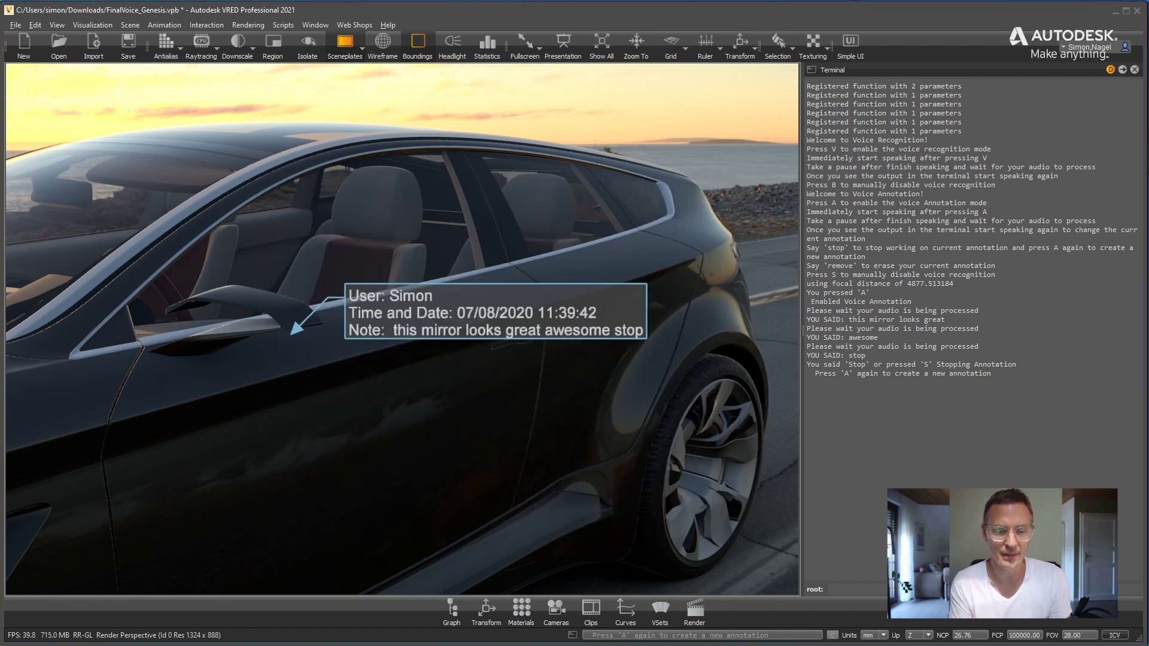
# Switch to the second VRED window and dictate the annotation "this licence plate is out-of-date stop" on the front licence plate.
pyautogui.hotkey('alt', 'Tab')
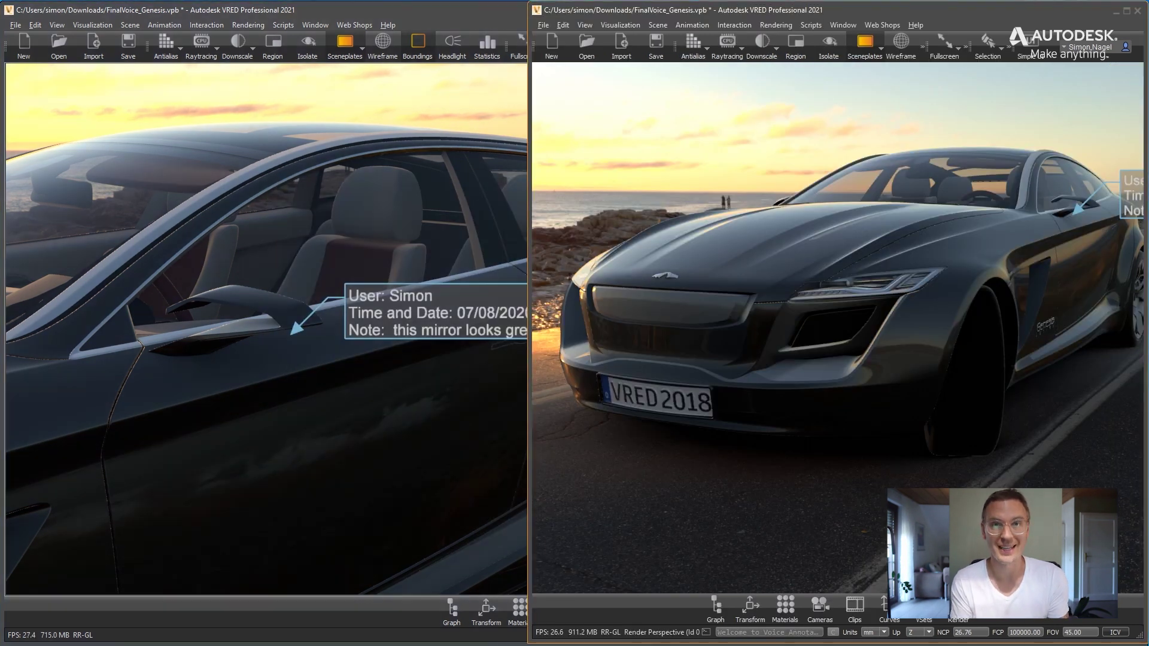
pyautogui.moveTo(1007, 307); pyautogui.dragTo(829, 337)
pyautogui.moveTo(972, 340); pyautogui.dragTo(1031, 342)
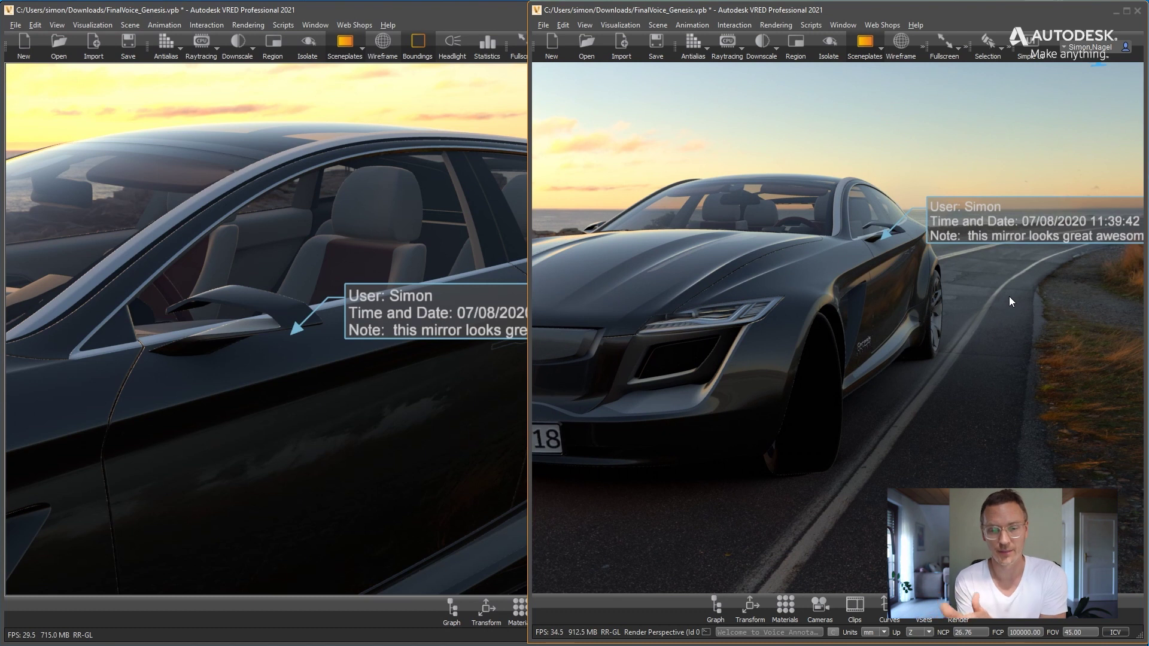
pyautogui.moveTo(723, 365)
pyautogui.mouseDown()
pyautogui.moveTo(905, 319)
pyautogui.moveTo(972, 290)
pyautogui.mouseUp()
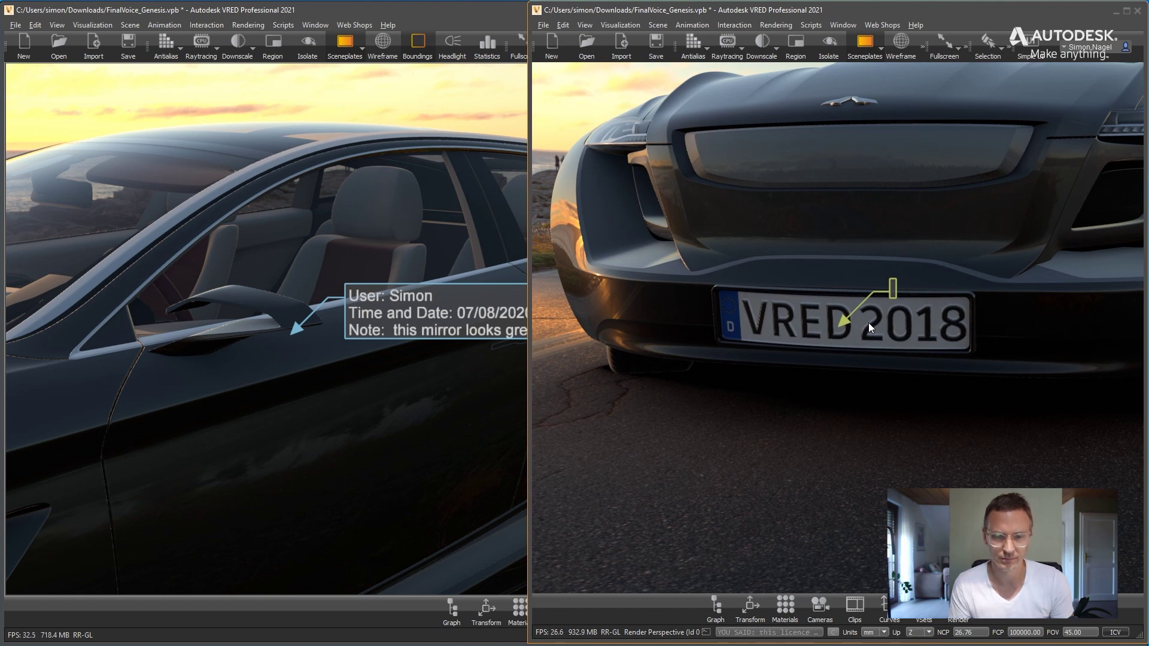
pyautogui.moveTo(963, 369); pyautogui.dragTo(825, 379)
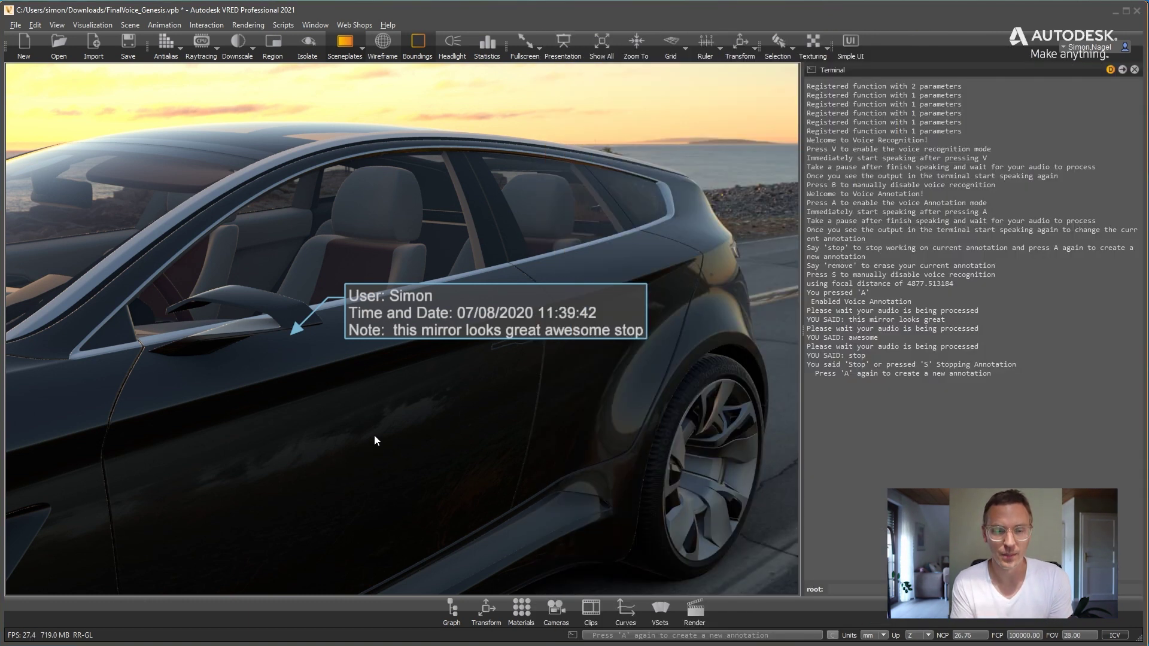
# Leave the collaboration session in the first VRED window and close the Collaboration settings.
pyautogui.moveTo(375, 435)
pyautogui.mouseDown()
pyautogui.moveTo(741, 375)
pyautogui.moveTo(634, 360)
pyautogui.moveTo(619, 347)
pyautogui.moveTo(588, 354)
pyautogui.moveTo(619, 347)
pyautogui.mouseUp()
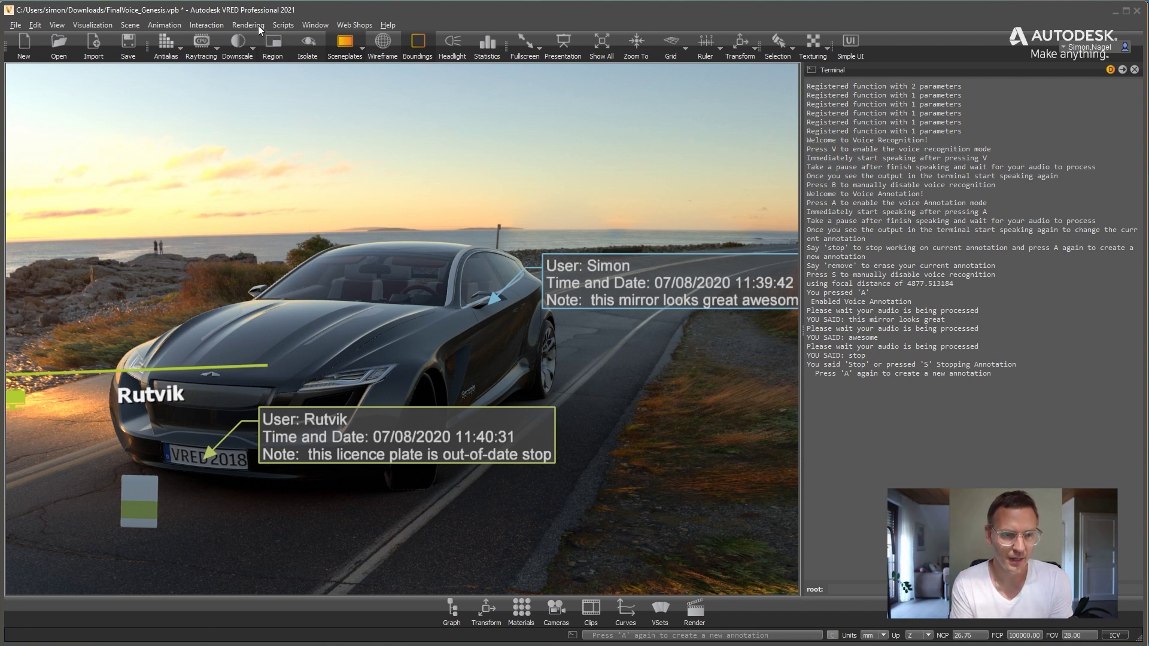
pyautogui.click(204, 26)
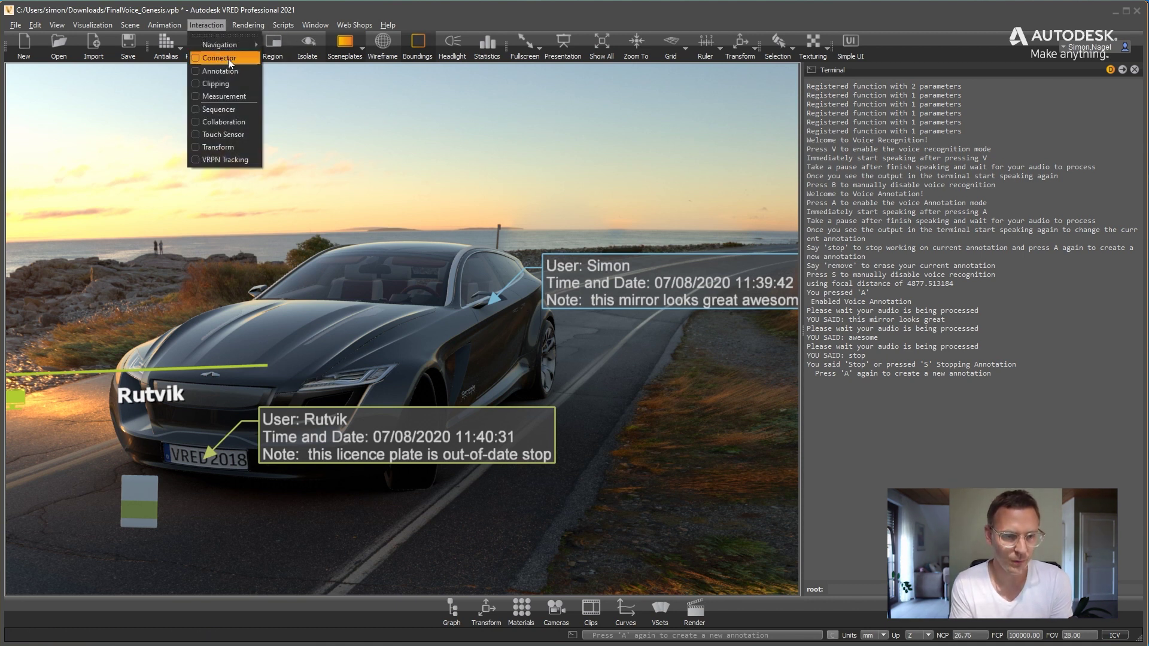
pyautogui.click(220, 120)
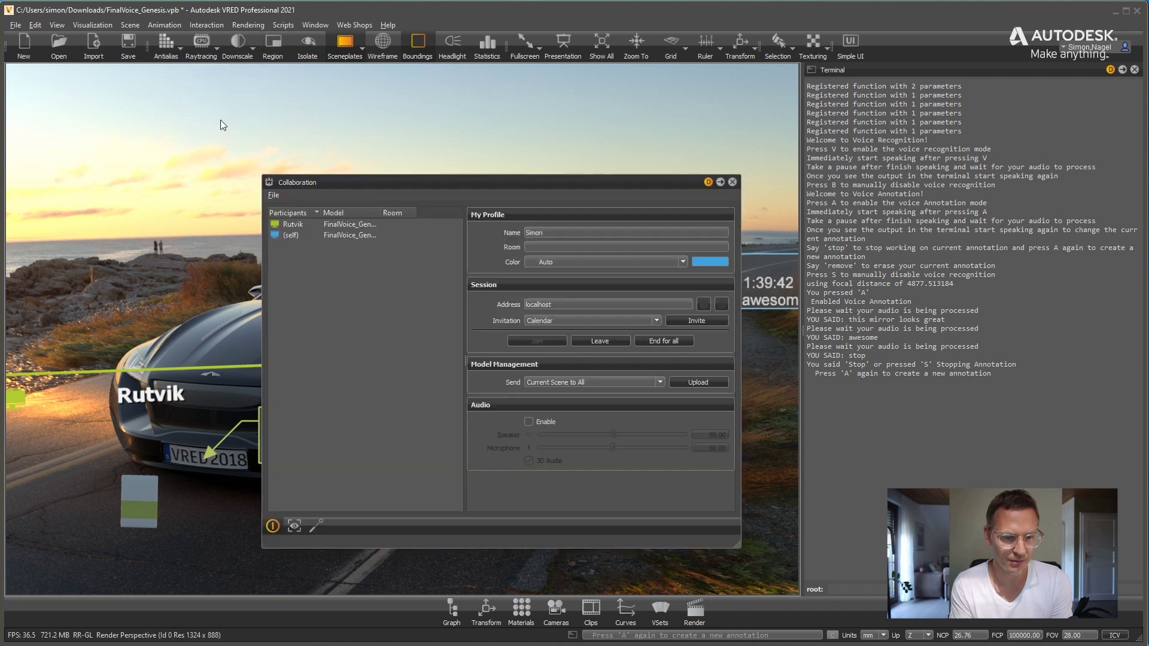
pyautogui.click(273, 526)
pyautogui.click(733, 182)
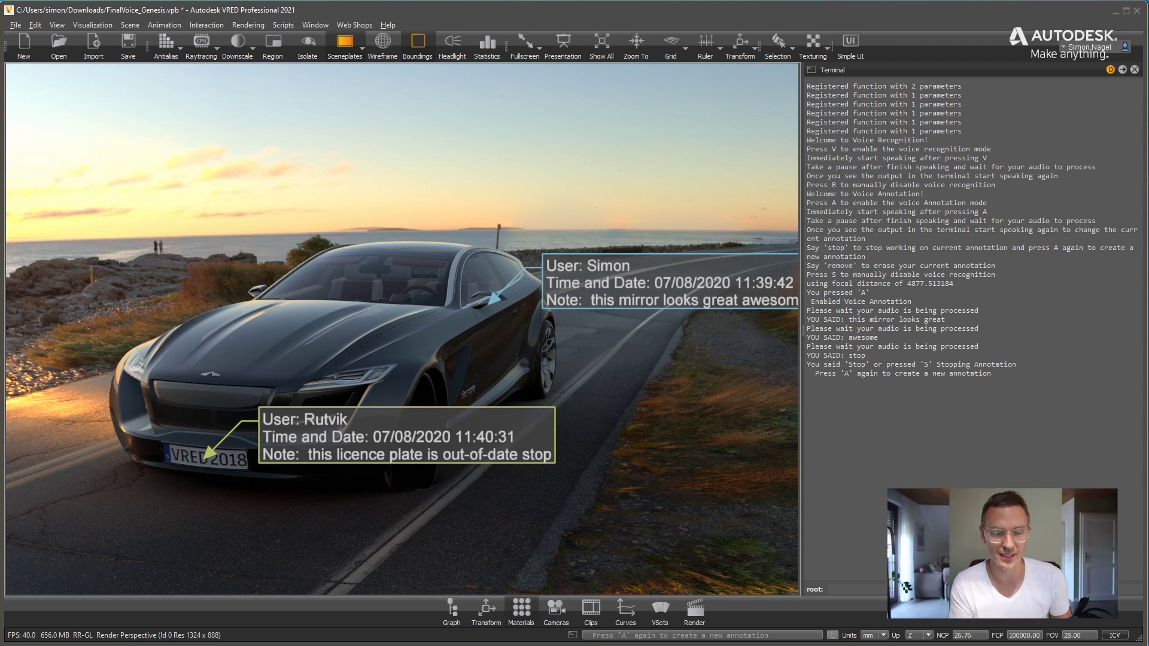
# Switch to File Explorer and open NewVoiceAnno2data.xml from C:\temp\annotations for editing in WordPad.
pyautogui.hotkey('alt', 'Tab')
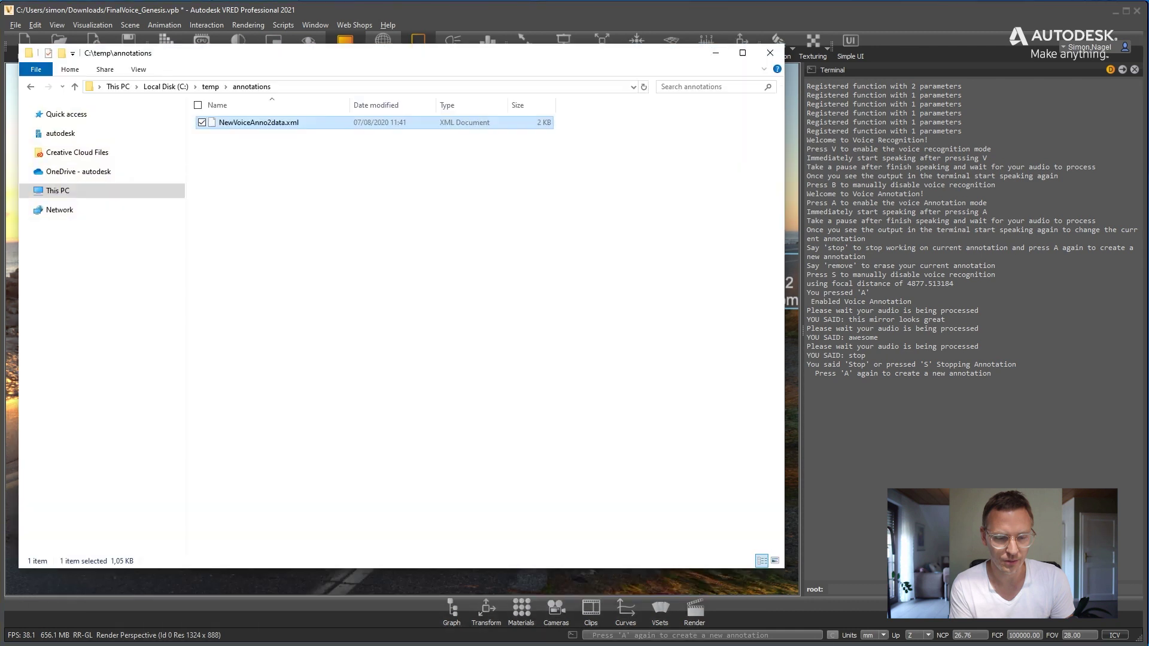
pyautogui.rightClick(263, 127)
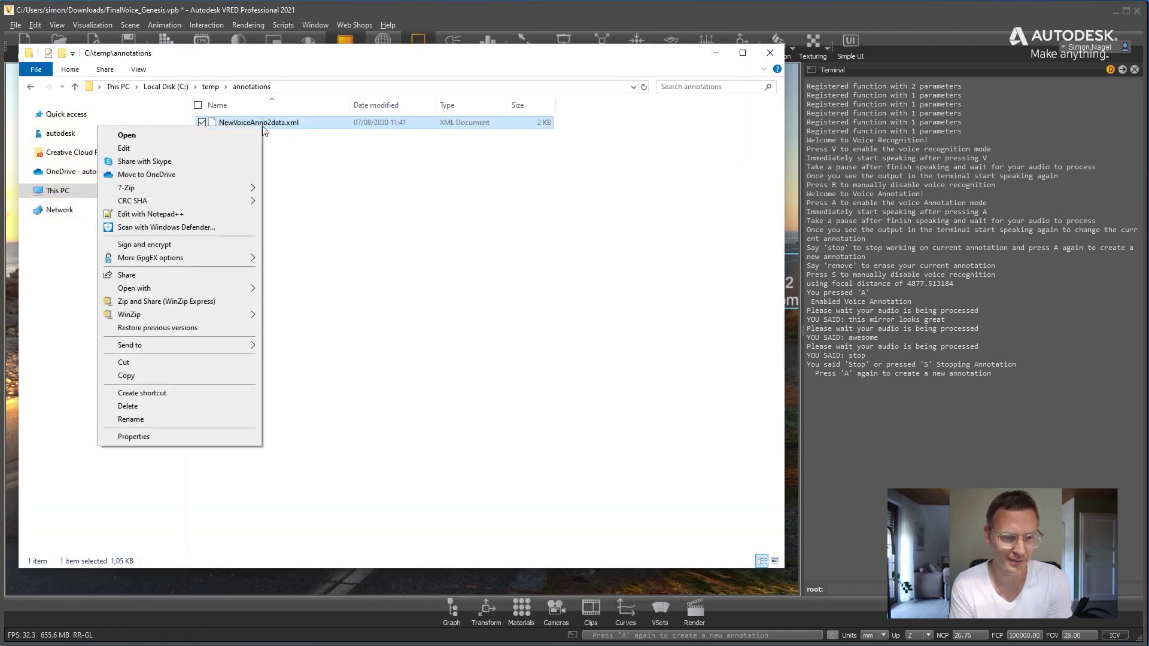
pyautogui.click(227, 149)
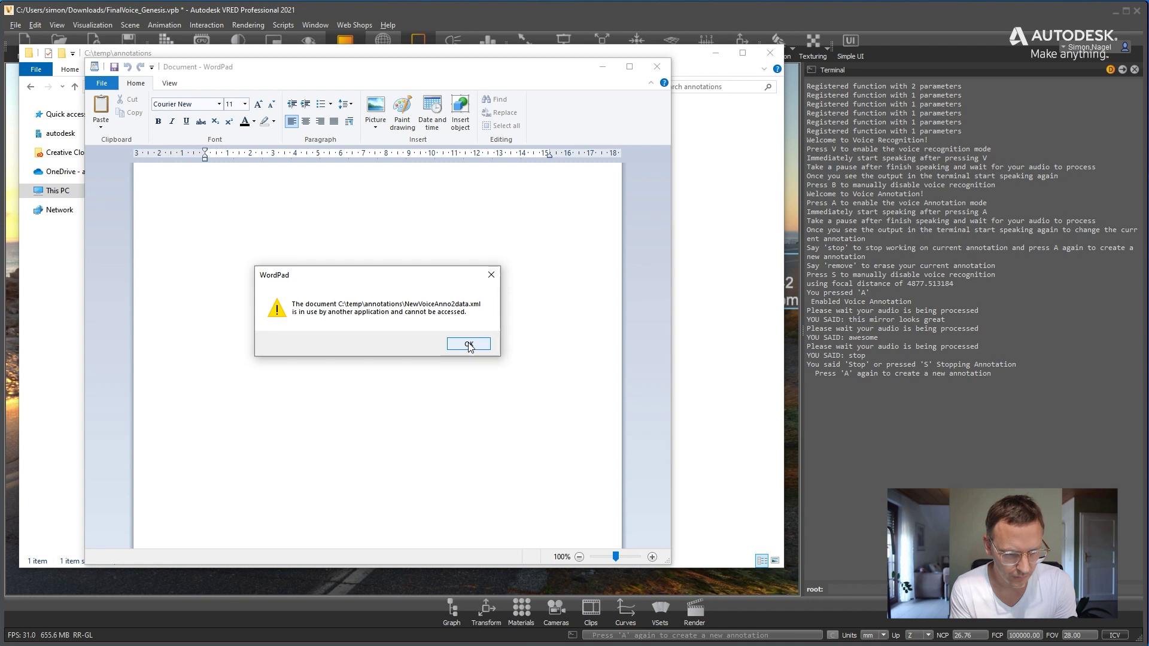
pyautogui.click(469, 344)
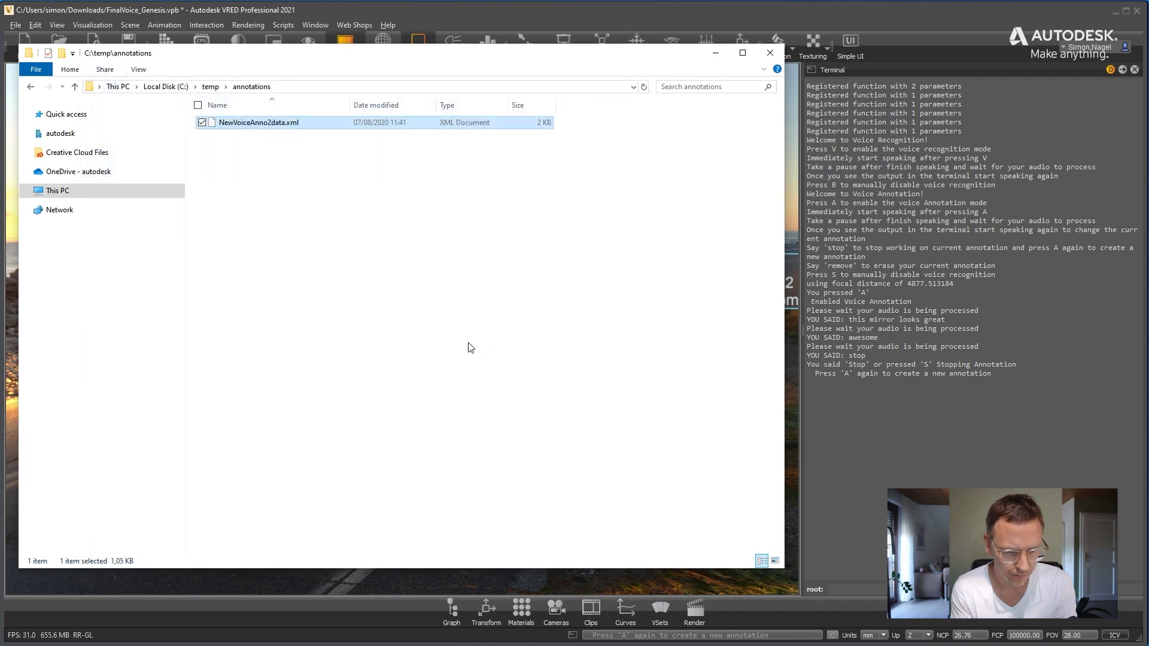
pyautogui.rightClick(269, 127)
pyautogui.click(229, 148)
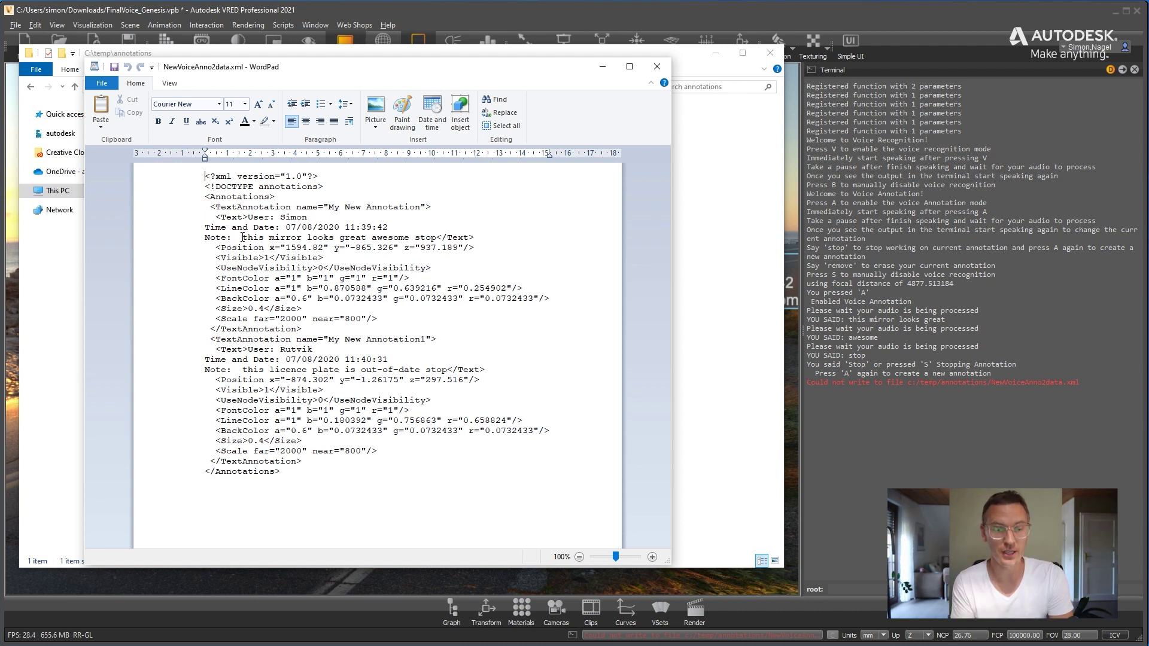
# Examine the mirror and licence plate note texts in the XML file, then close it and return to VRED.
pyautogui.moveTo(242, 238); pyautogui.dragTo(409, 237)
pyautogui.moveTo(250, 369); pyautogui.dragTo(446, 371)
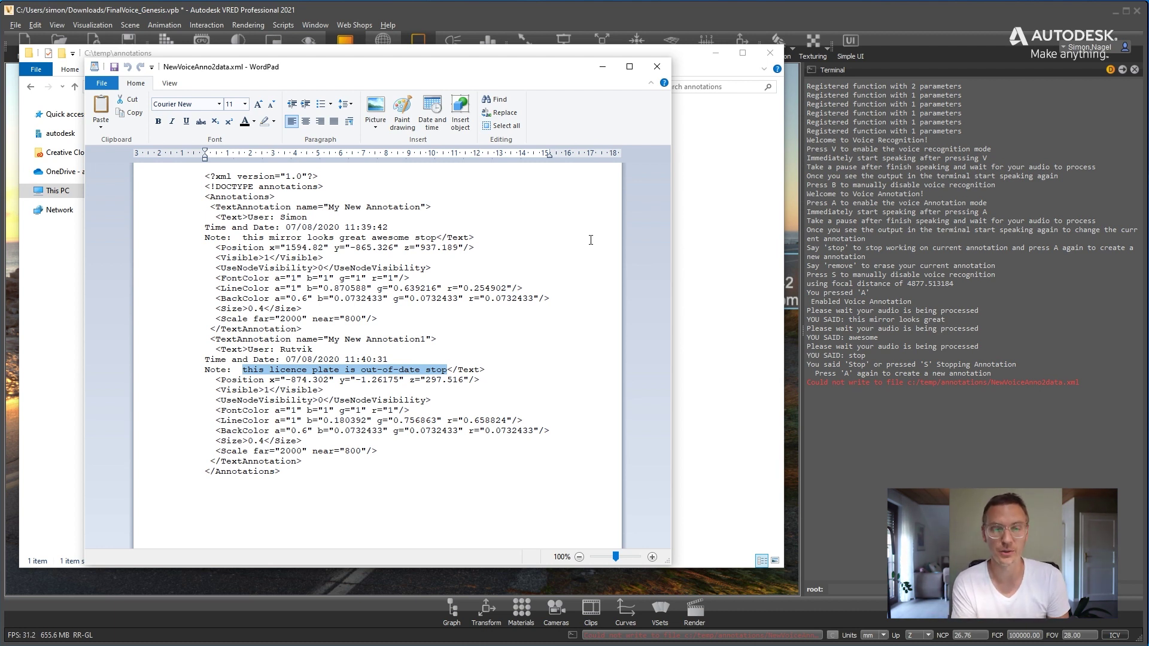
pyautogui.click(657, 66)
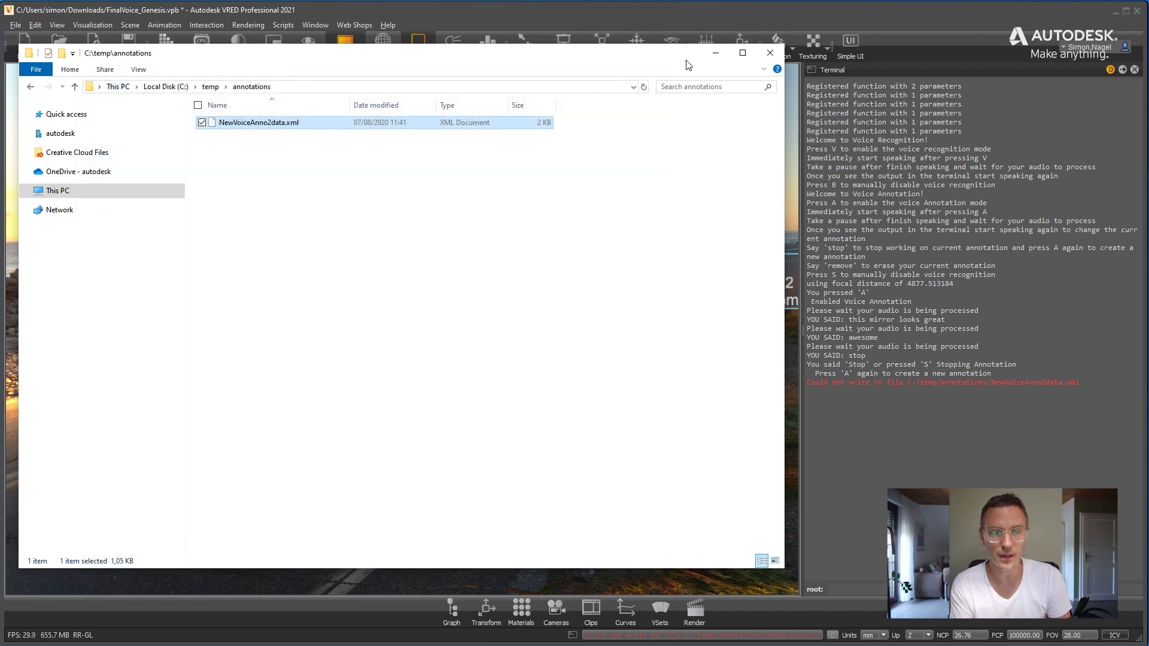
pyautogui.click(715, 53)
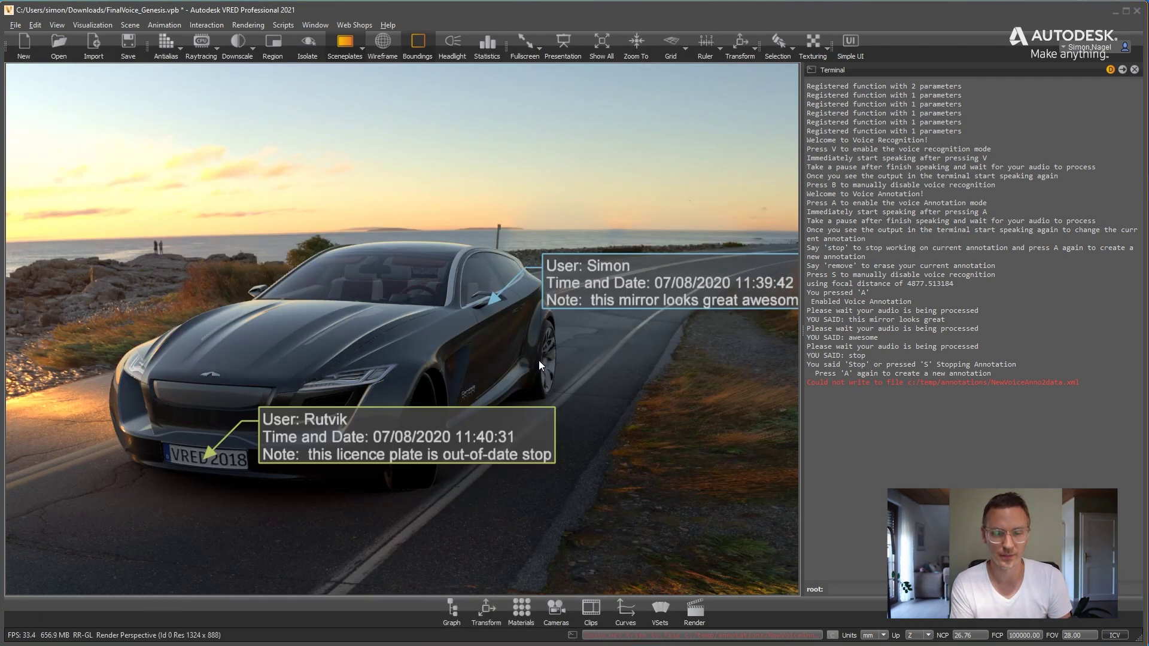
# Delete both voice annotations from the scene and close the Annotation window.
pyautogui.moveTo(537, 361); pyautogui.dragTo(518, 346)
pyautogui.click(210, 26)
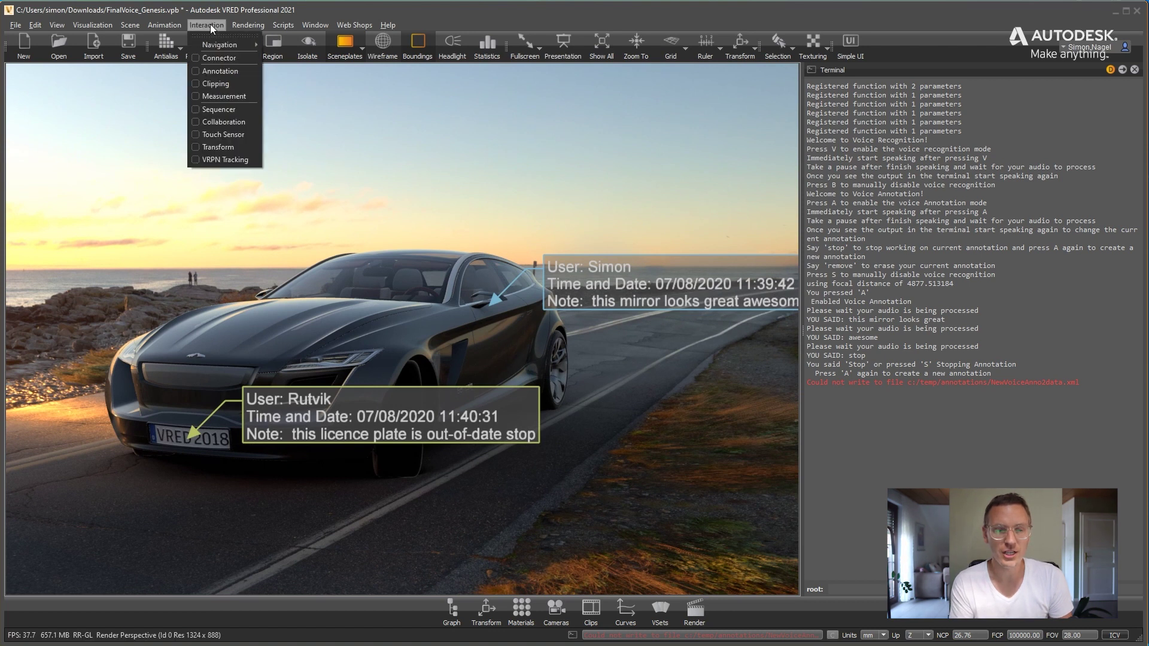
pyautogui.click(217, 71)
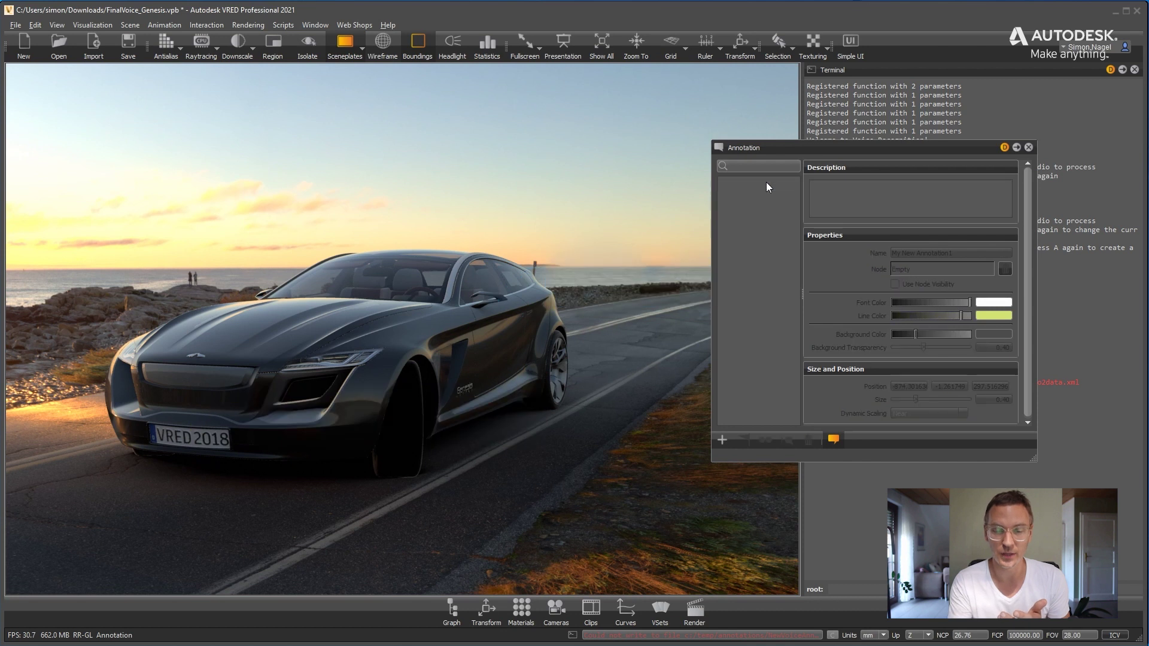
pyautogui.click(1028, 148)
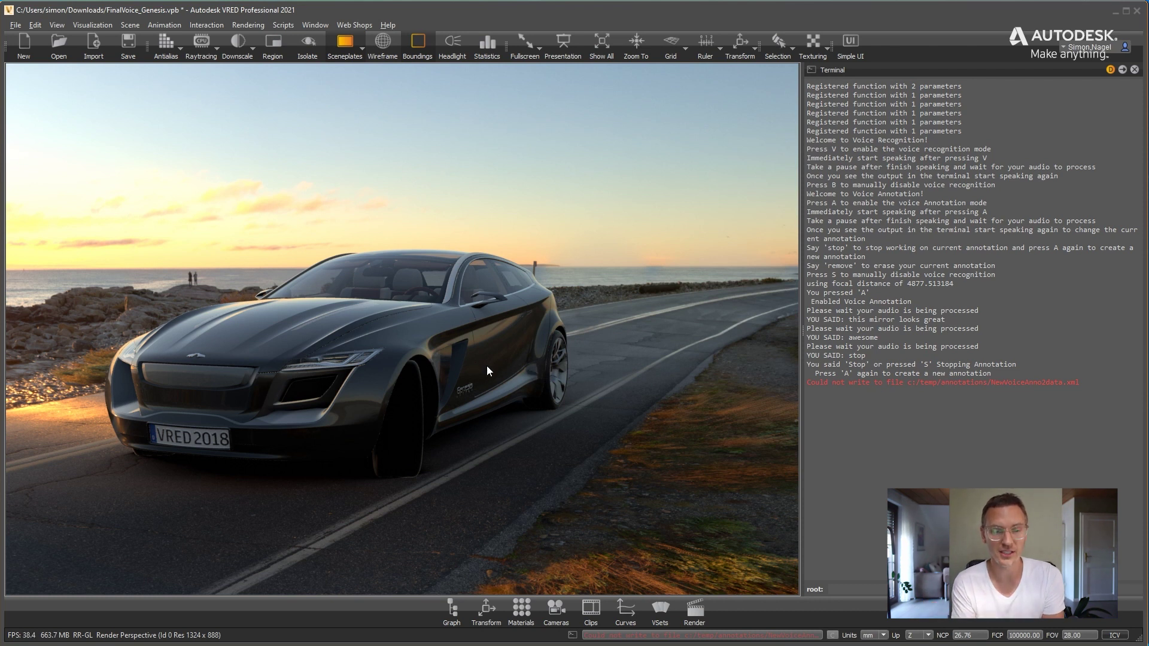
# Turn on wireframe display and select the car's windows with the voice command "select windows", ending voice recognition once they are selected.
pyautogui.click(383, 40)
pyautogui.moveTo(544, 305)
pyautogui.mouseDown()
pyautogui.moveTo(462, 326)
pyautogui.moveTo(541, 318)
pyautogui.mouseUp()
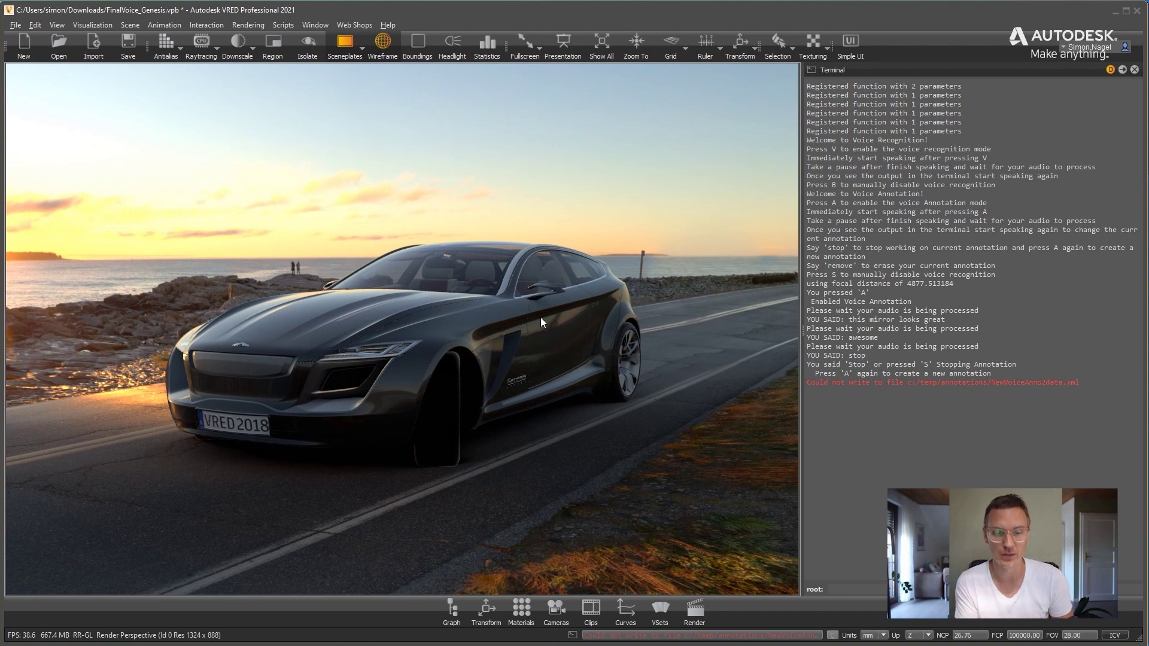
pyautogui.moveTo(541, 317); pyautogui.dragTo(560, 313)
pyautogui.press('v')
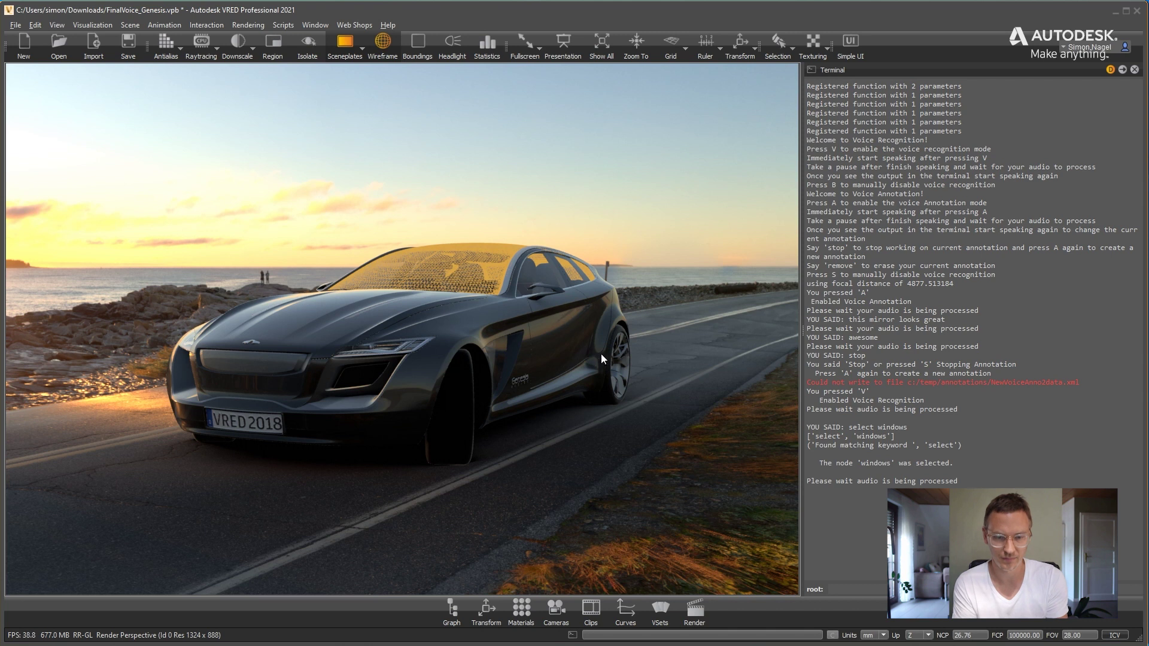
pyautogui.press('b')
pyautogui.moveTo(604, 354); pyautogui.dragTo(577, 353)
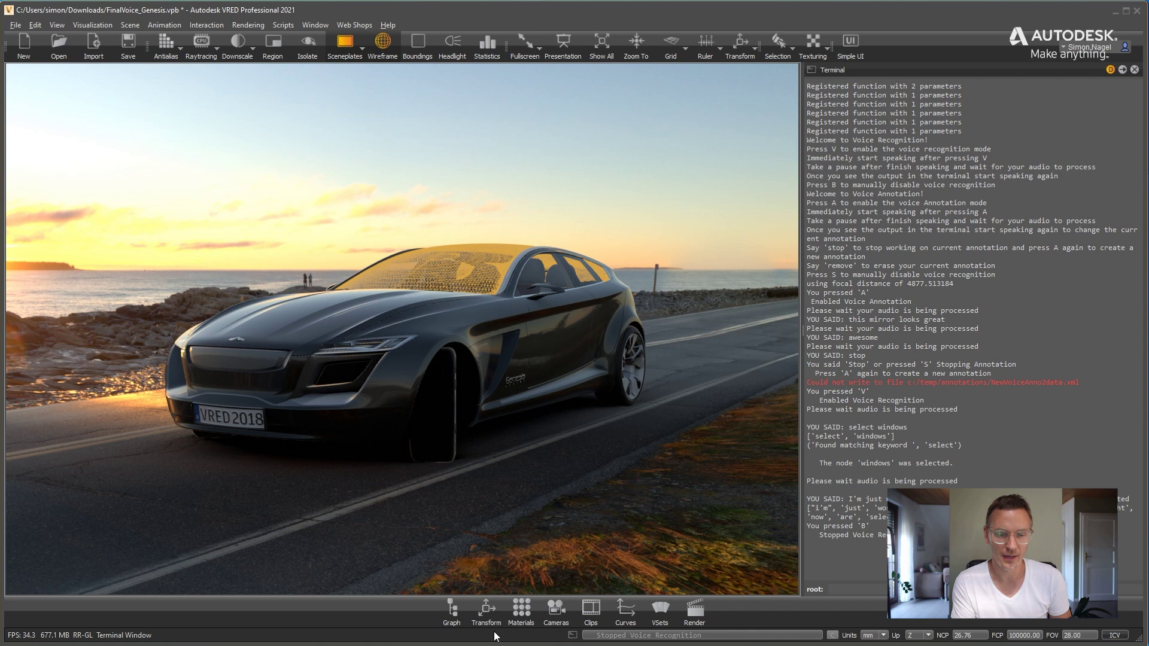
# Locate the Windows node under Car > Exterior in the Scenegraph, starting from the windshield, and collapse its branch.
pyautogui.click(452, 609)
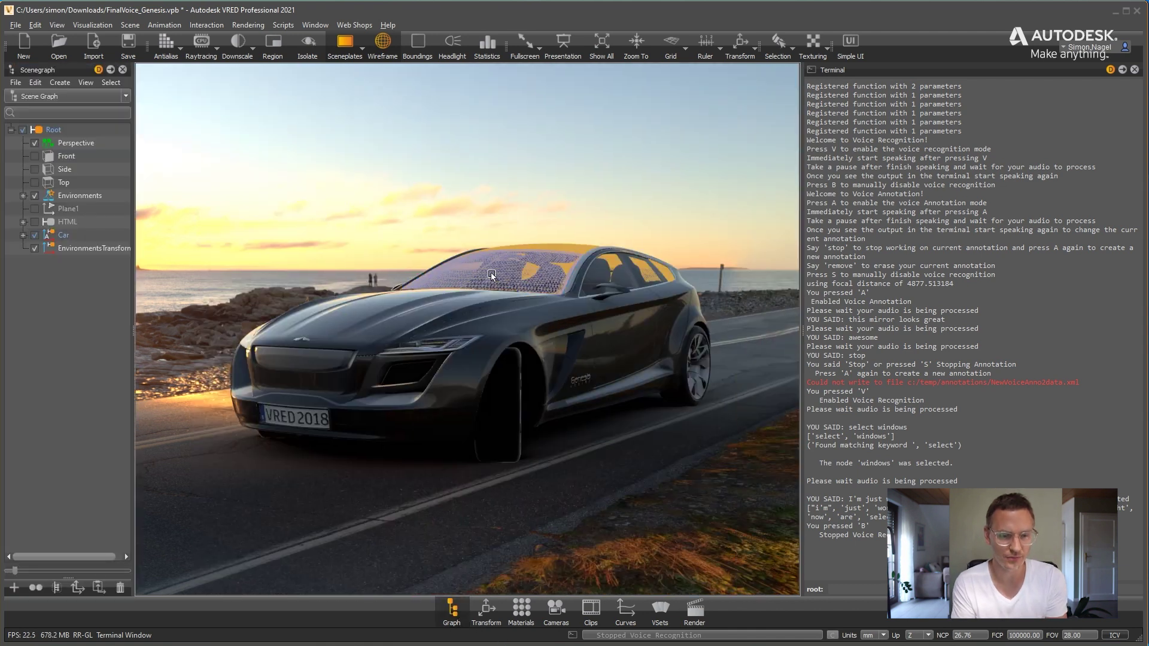
pyautogui.click(464, 277)
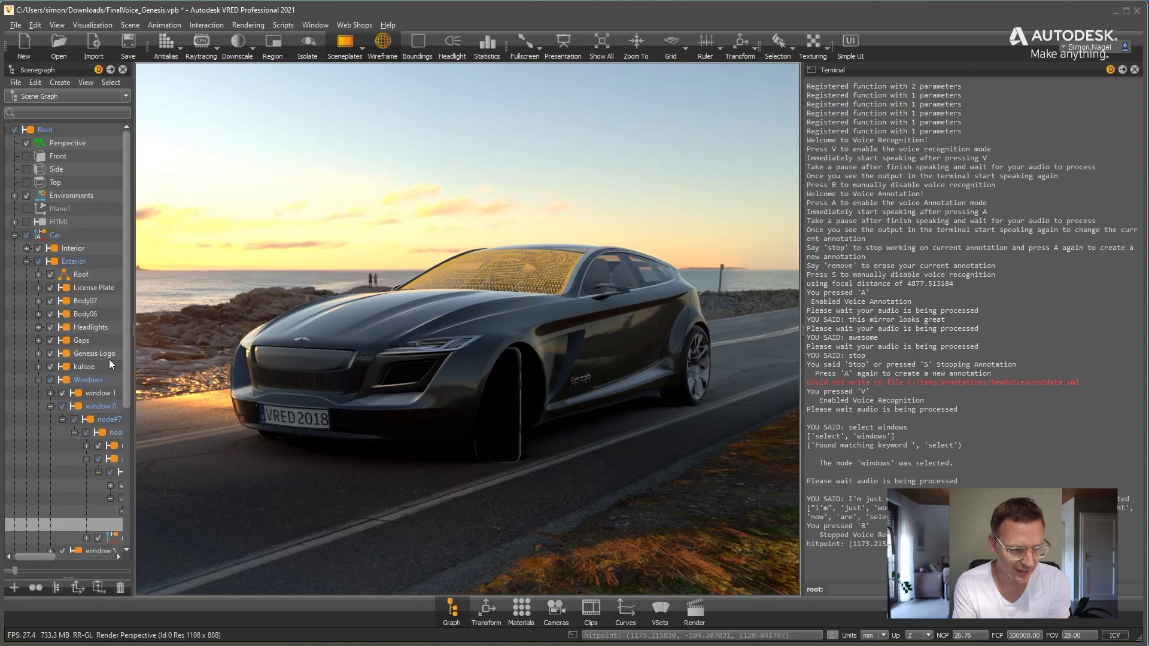
pyautogui.moveTo(132, 359); pyautogui.dragTo(188, 366)
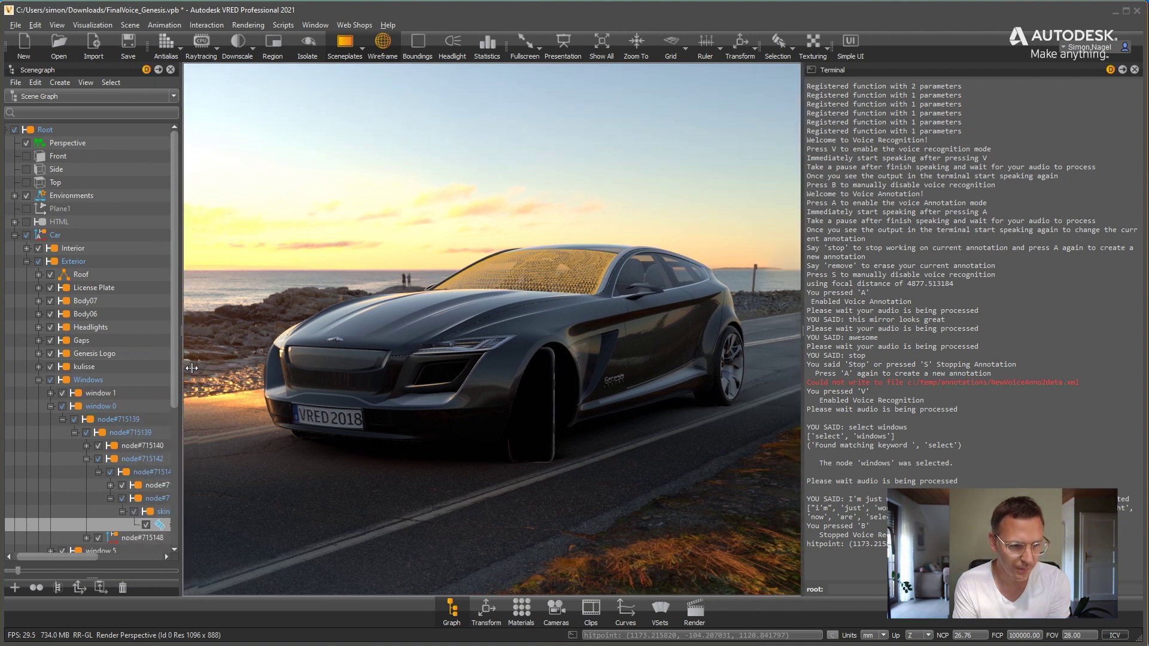
pyautogui.moveTo(192, 367); pyautogui.dragTo(203, 368)
pyautogui.click(99, 379)
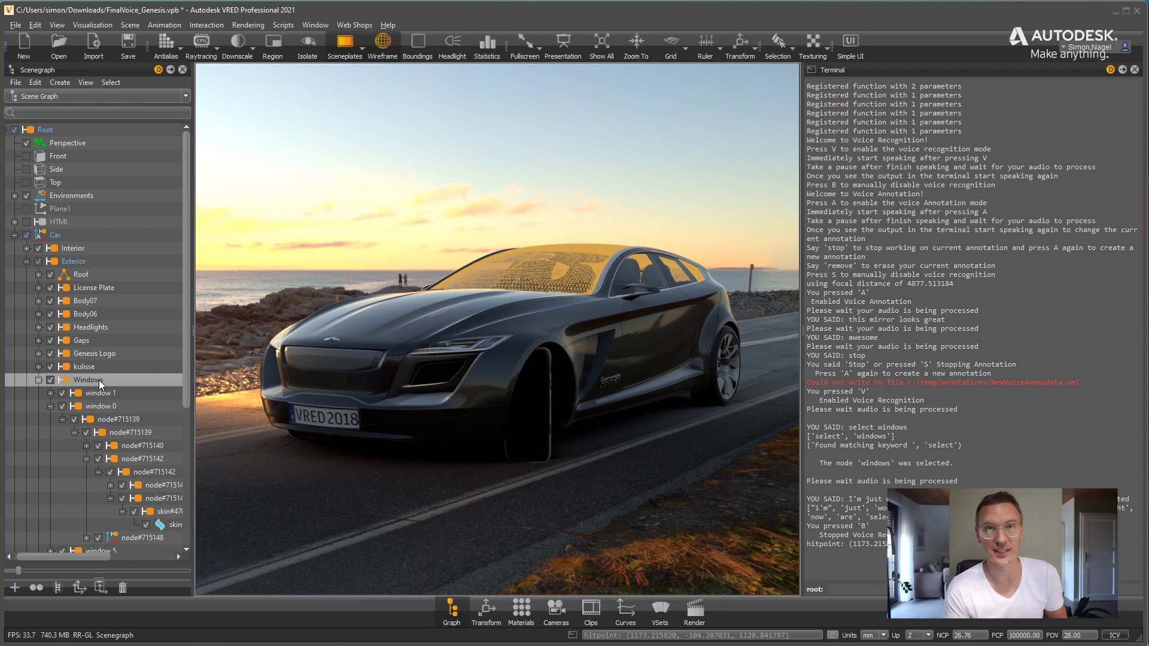
pyautogui.click(37, 380)
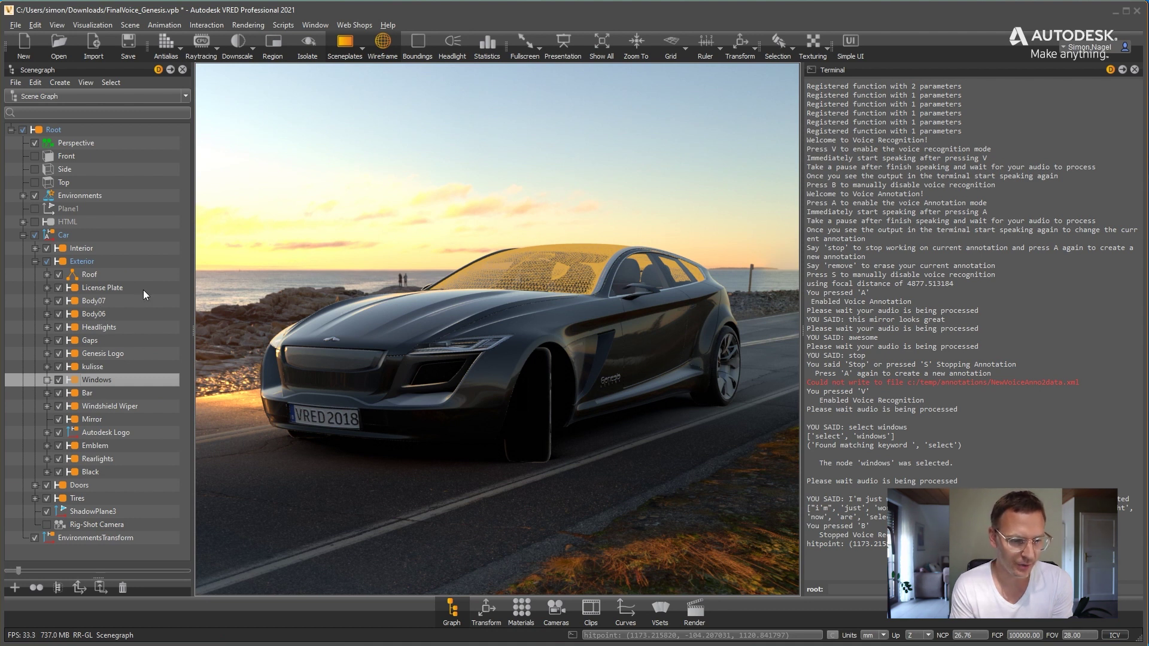
# Clear the windows selection and close the Scenegraph.
pyautogui.click(450, 332)
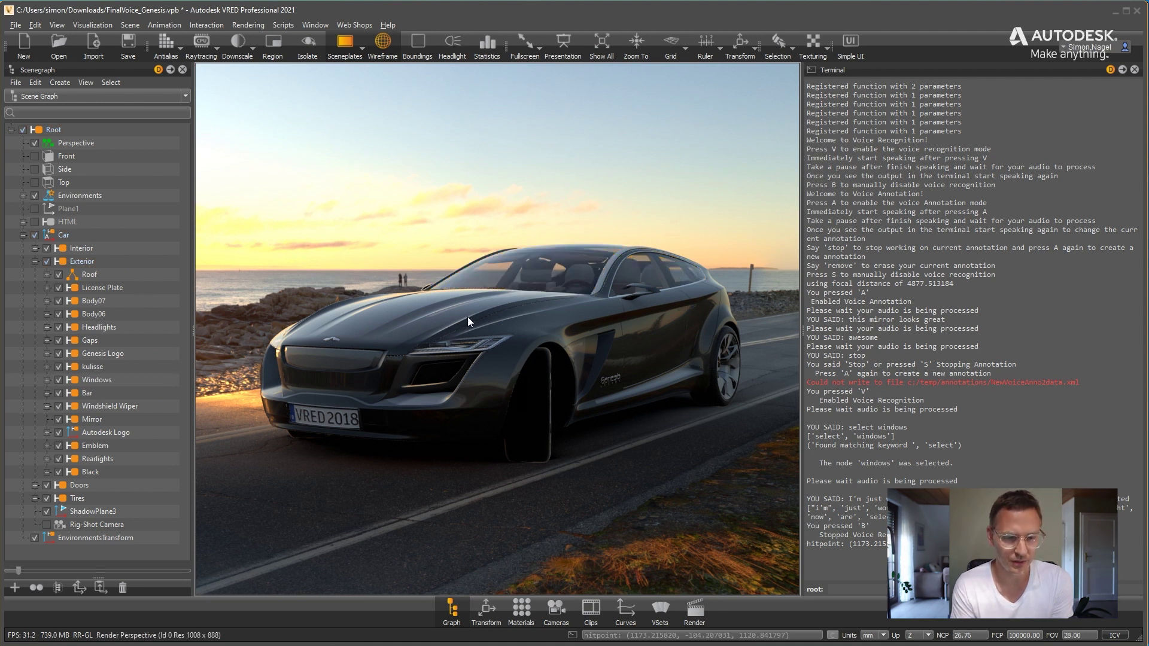
pyautogui.moveTo(482, 331); pyautogui.dragTo(503, 332)
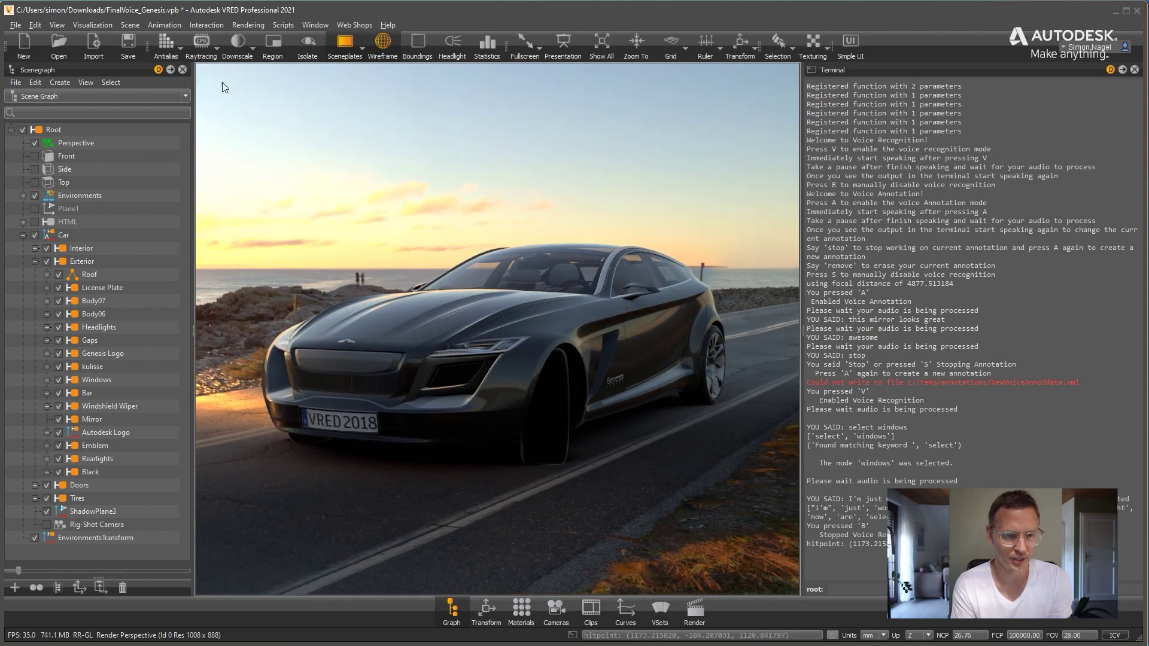
pyautogui.click(183, 70)
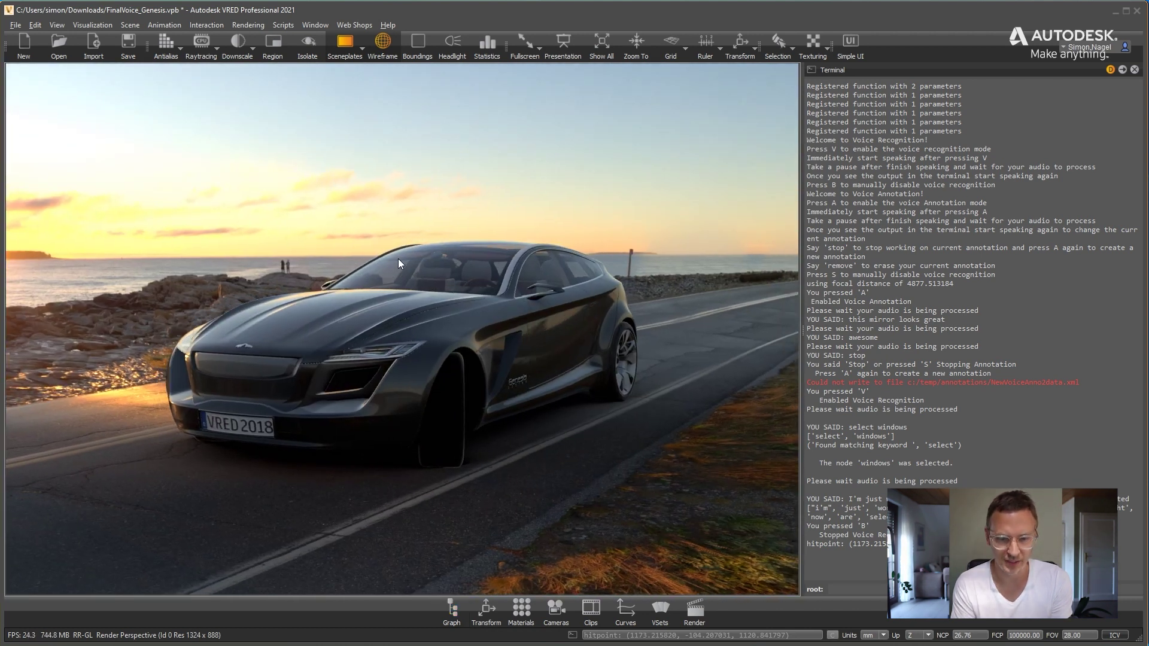
# Select the headlights with the voice command "select headlights" and stop voice recognition.
pyautogui.moveTo(439, 290); pyautogui.dragTo(447, 291)
pyautogui.press('v')
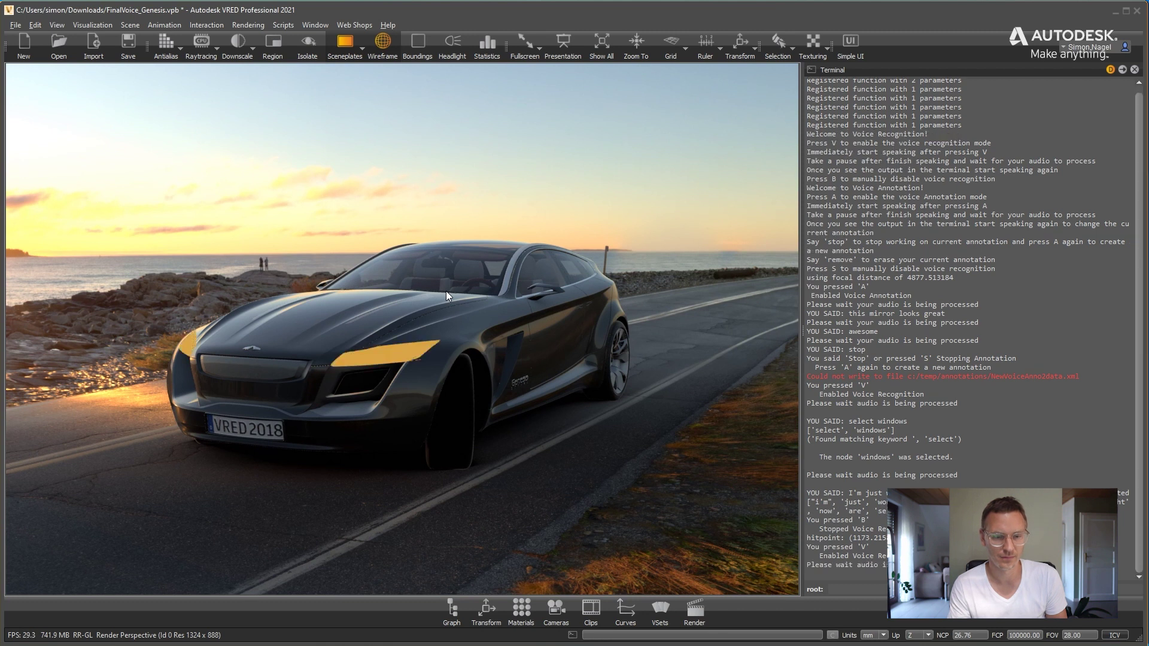
pyautogui.press('b')
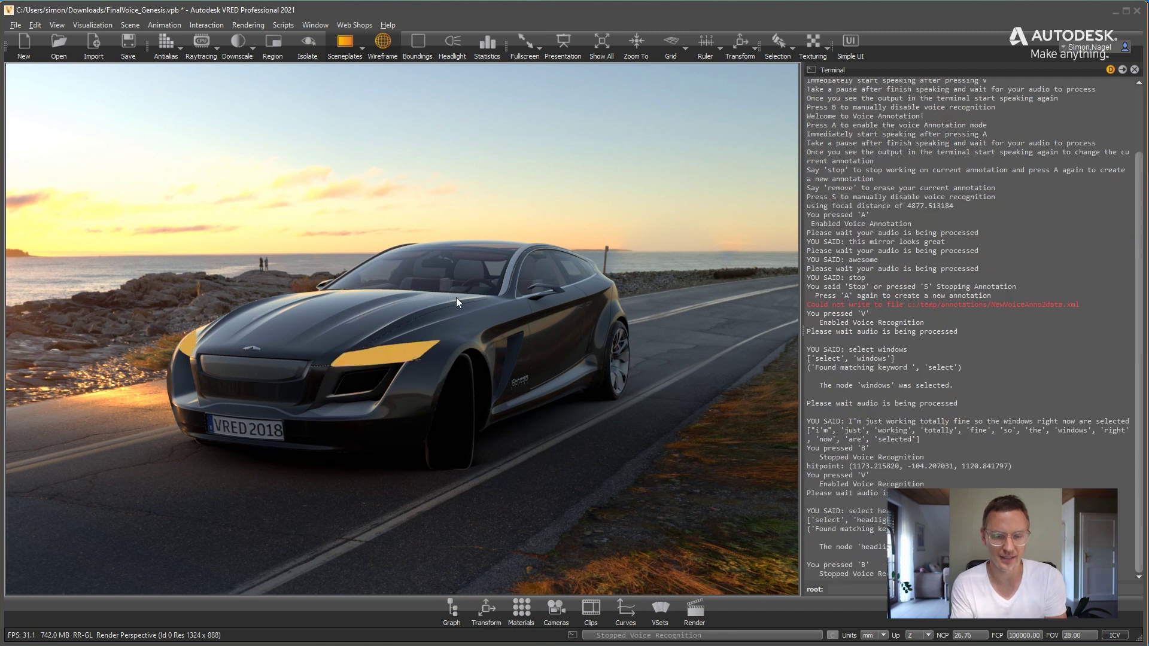
# Isolate the selected headlights with the voice command "isolate start", and leave the isolated view with "isolate stop".
pyautogui.scroll(3, 433, 309)
pyautogui.scroll(2, 516, 367)
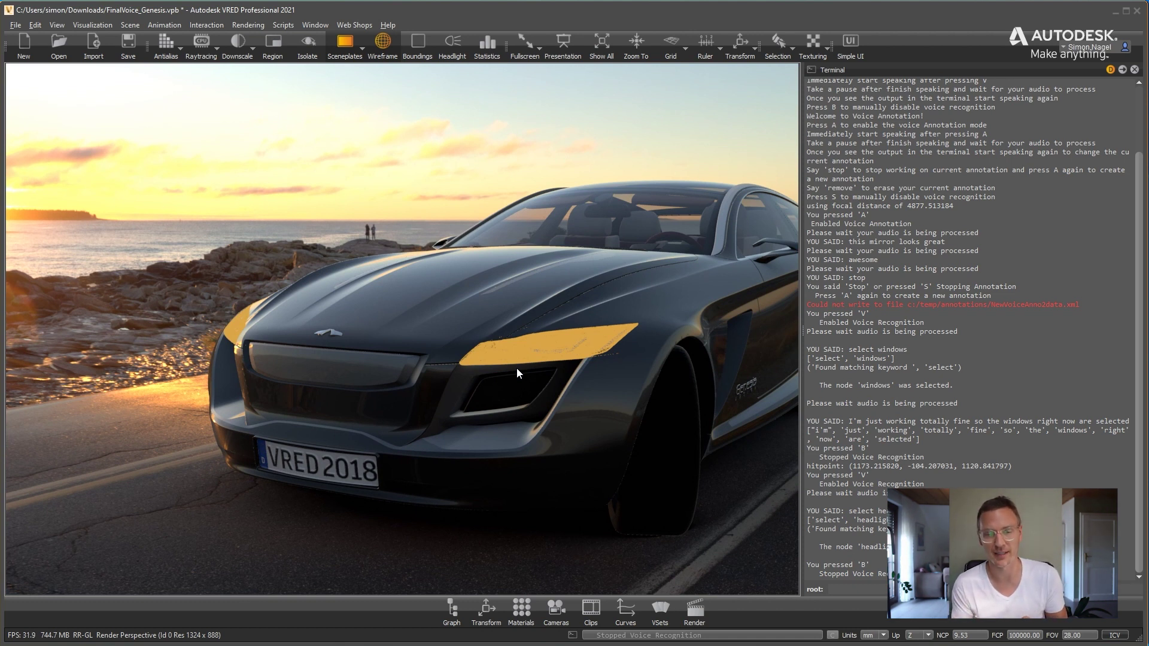
pyautogui.moveTo(575, 373); pyautogui.dragTo(509, 362)
pyautogui.scroll(5, 509, 360)
pyautogui.moveTo(557, 393); pyautogui.dragTo(496, 400)
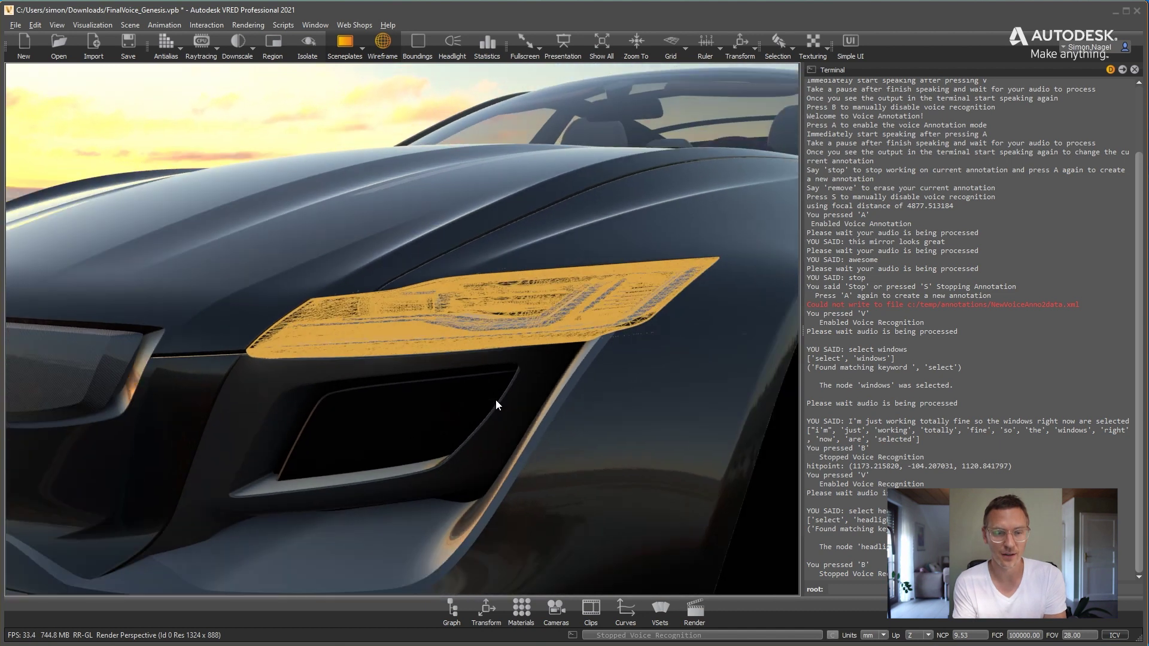
pyautogui.press('v')
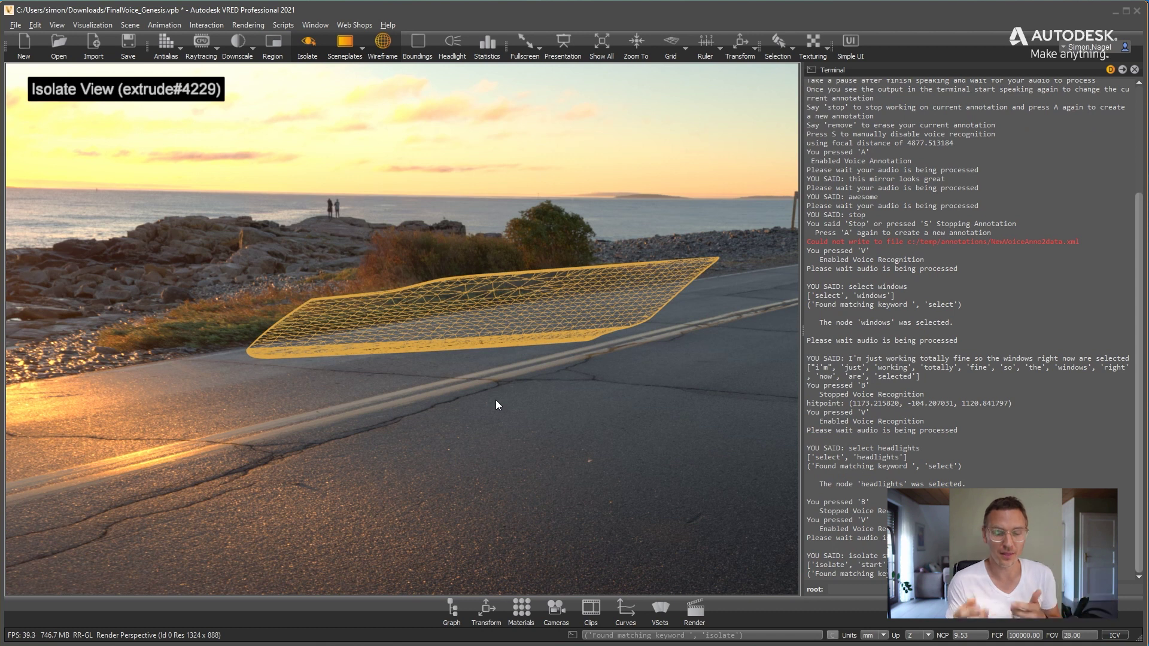
pyautogui.press('b')
pyautogui.moveTo(501, 405); pyautogui.dragTo(521, 407)
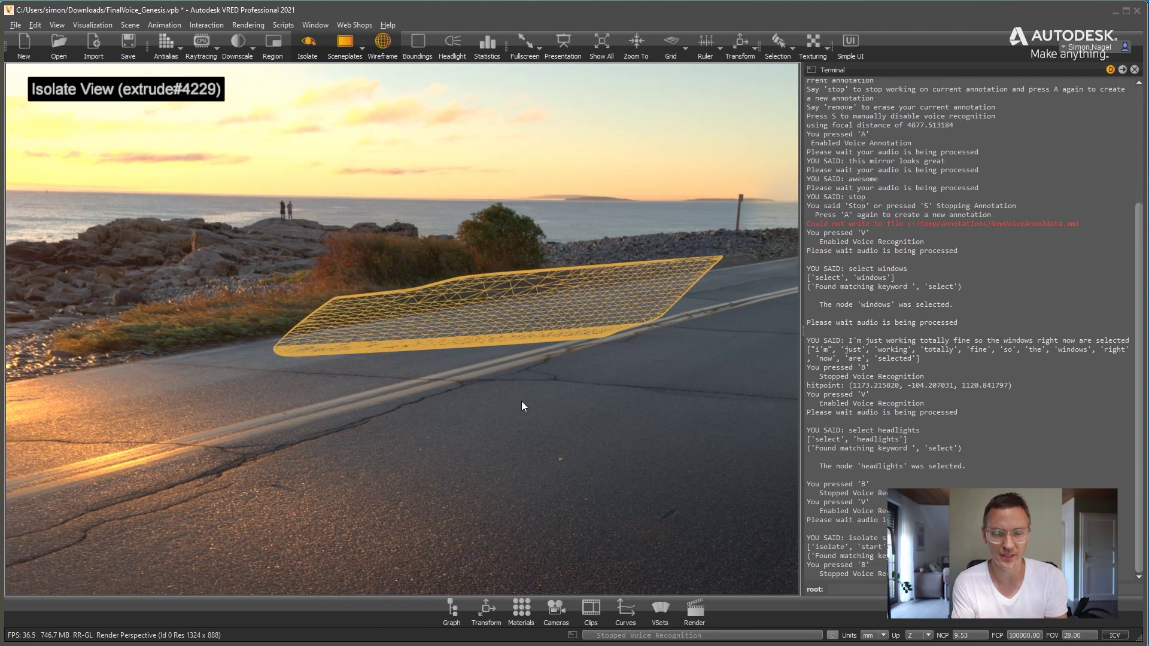
pyautogui.press('v')
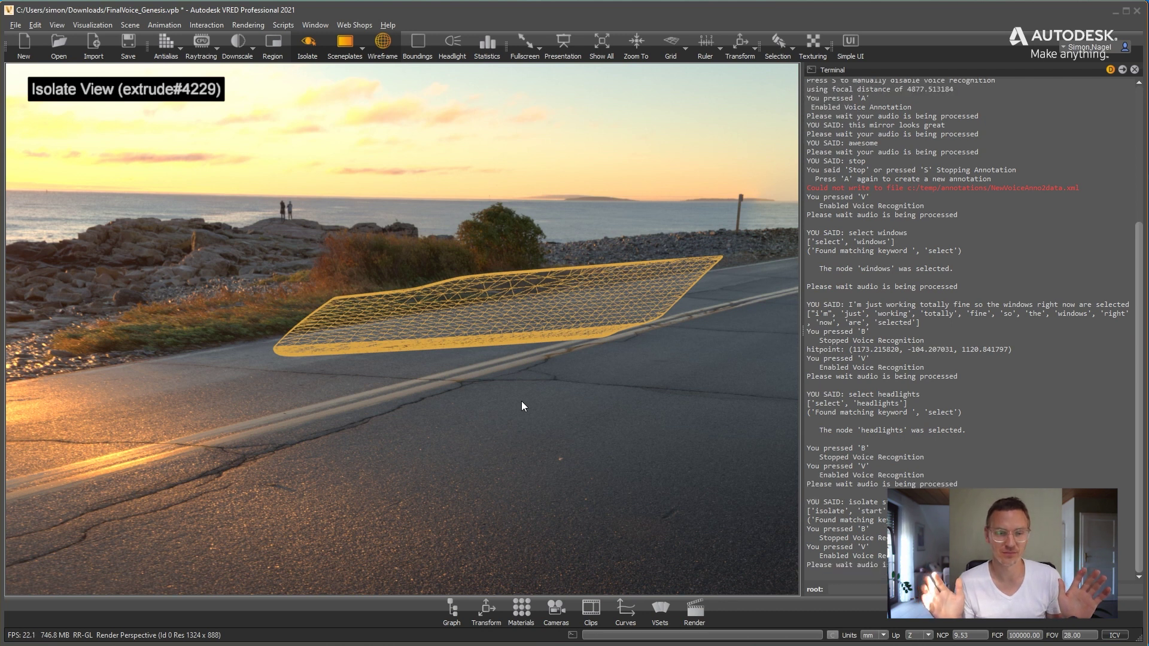
pyautogui.press('b')
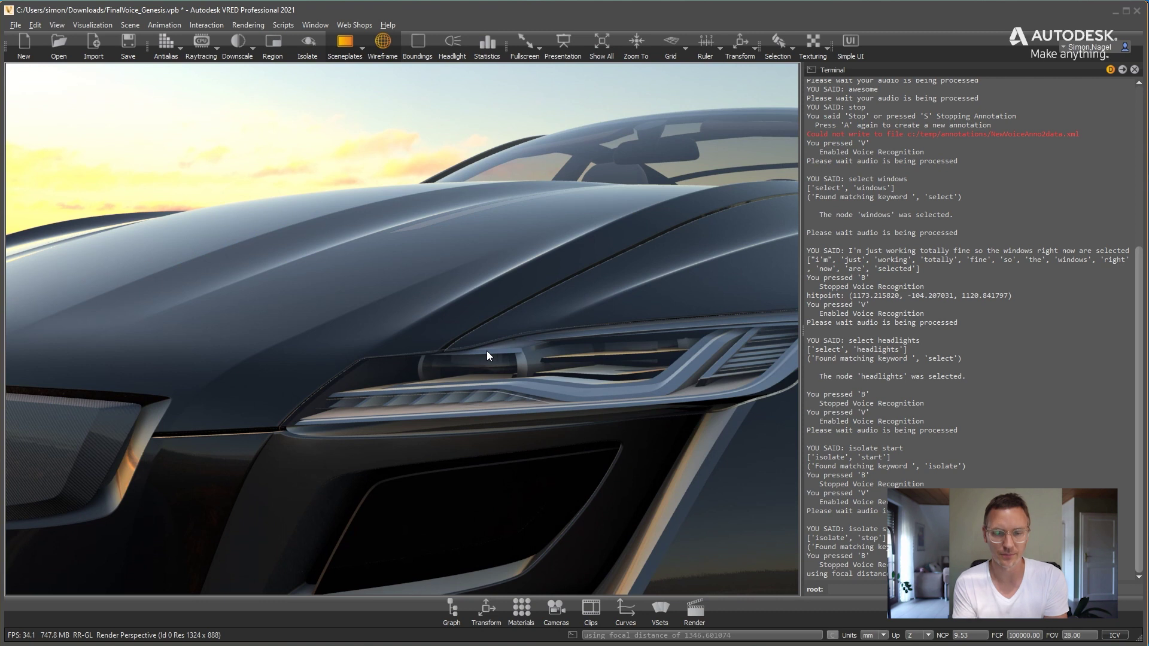
# Select the hood with the voice command "select hood" and stop voice recognition.
pyautogui.press('v')
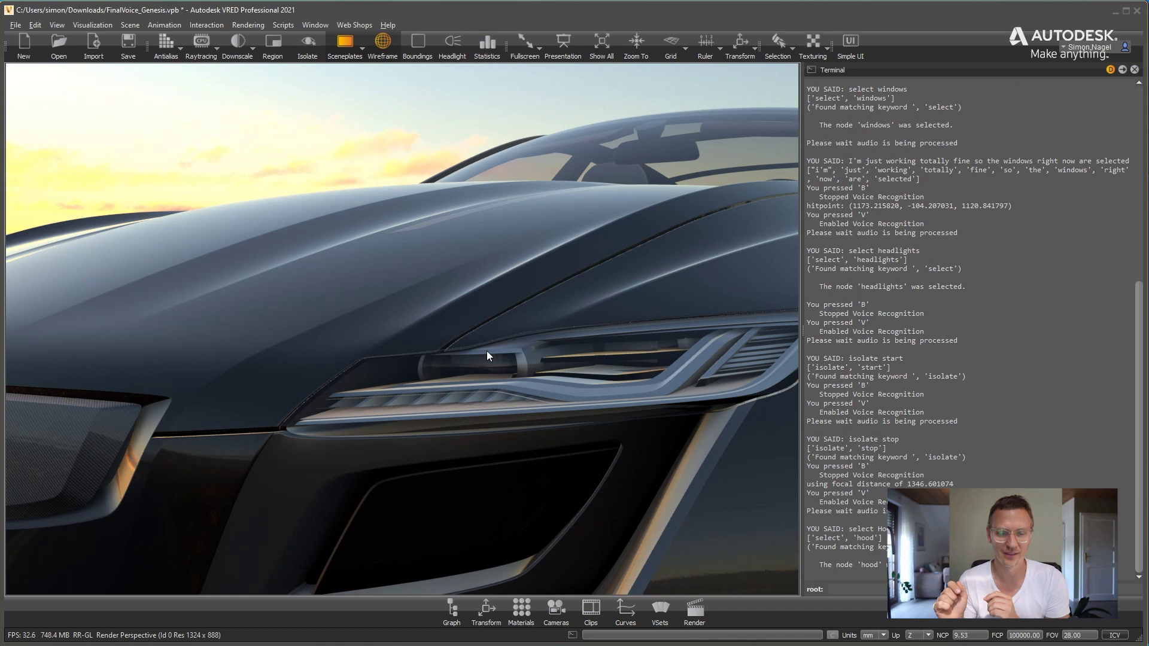
pyautogui.moveTo(486, 352); pyautogui.dragTo(525, 355)
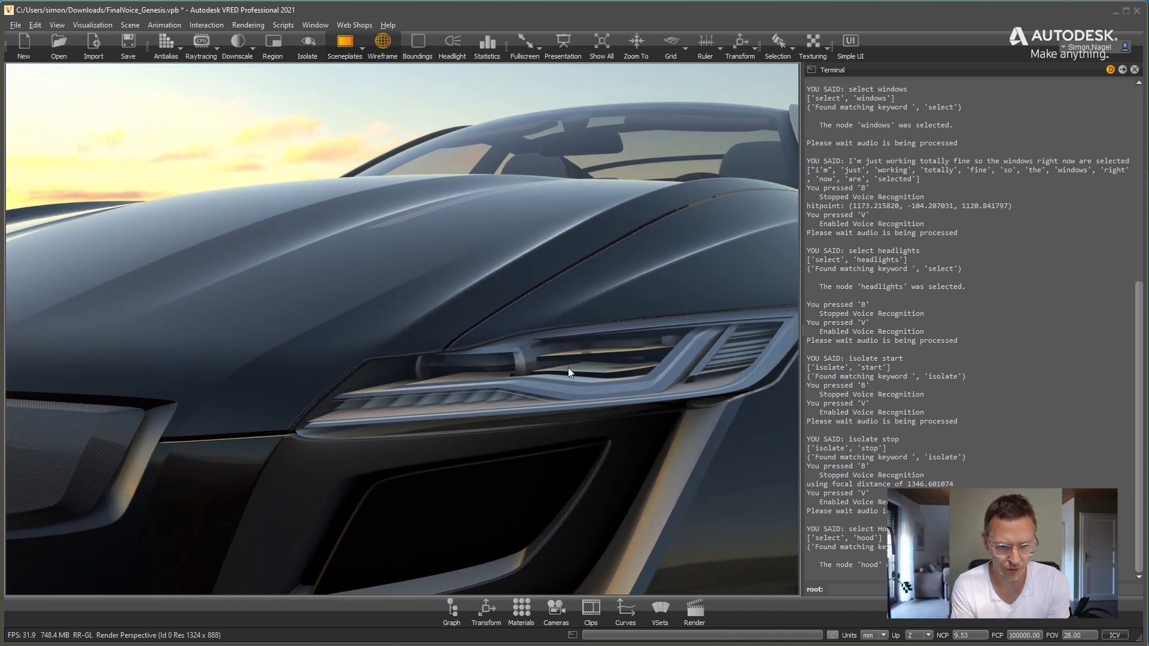
pyautogui.press('b')
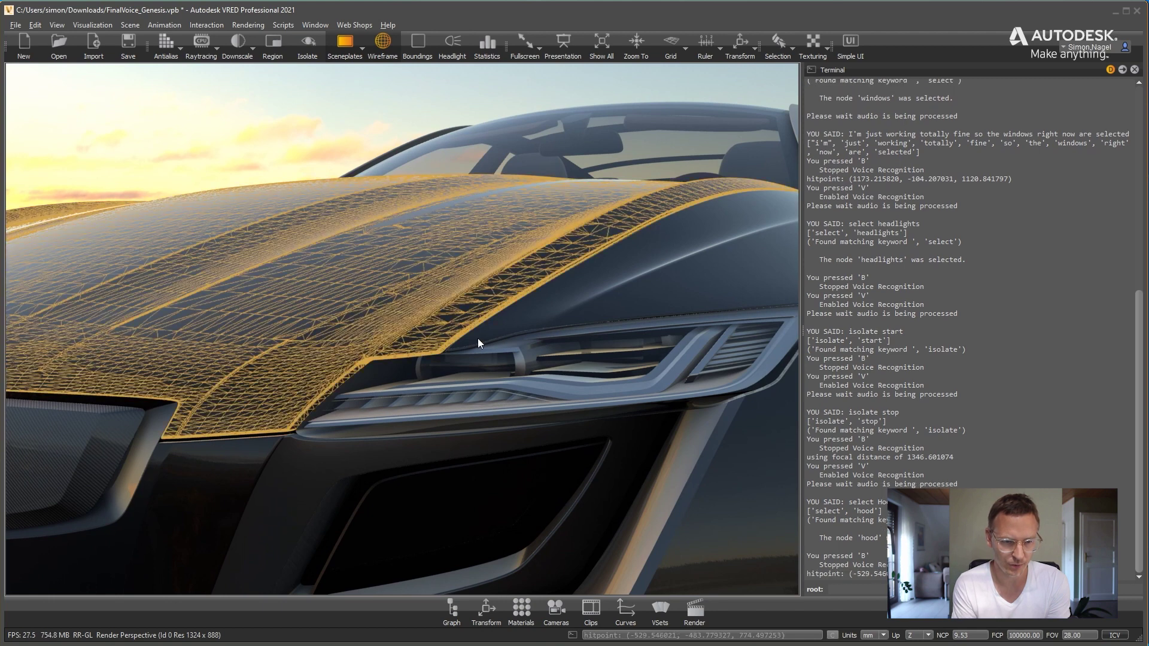
# Move the selected hood geometry with the voice commands "move down 11" and "move up 13", and stop voice recognition.
pyautogui.scroll(5, 420, 372)
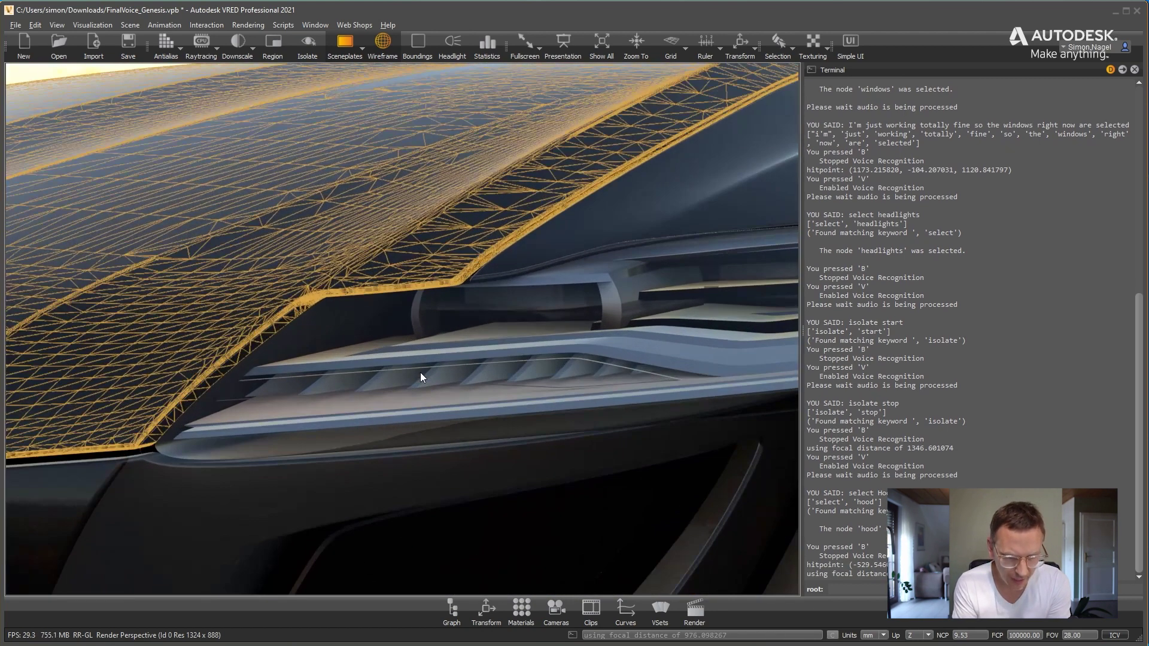
pyautogui.moveTo(421, 374); pyautogui.dragTo(553, 346)
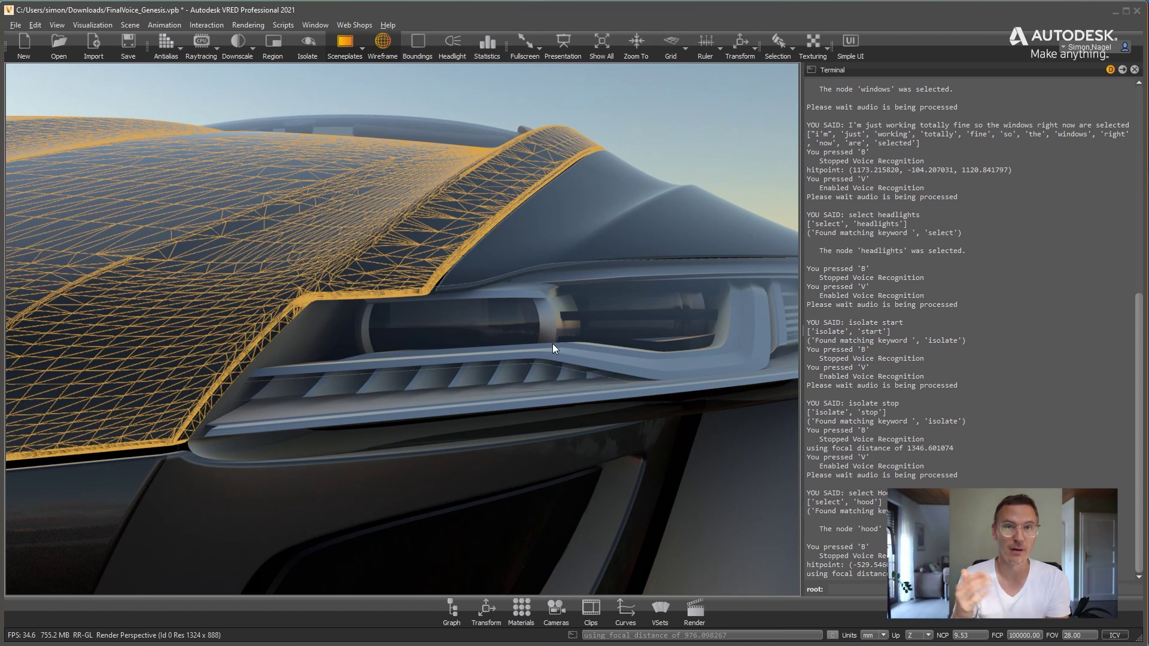
pyautogui.moveTo(552, 343)
pyautogui.mouseDown()
pyautogui.moveTo(534, 343)
pyautogui.moveTo(570, 336)
pyautogui.mouseUp()
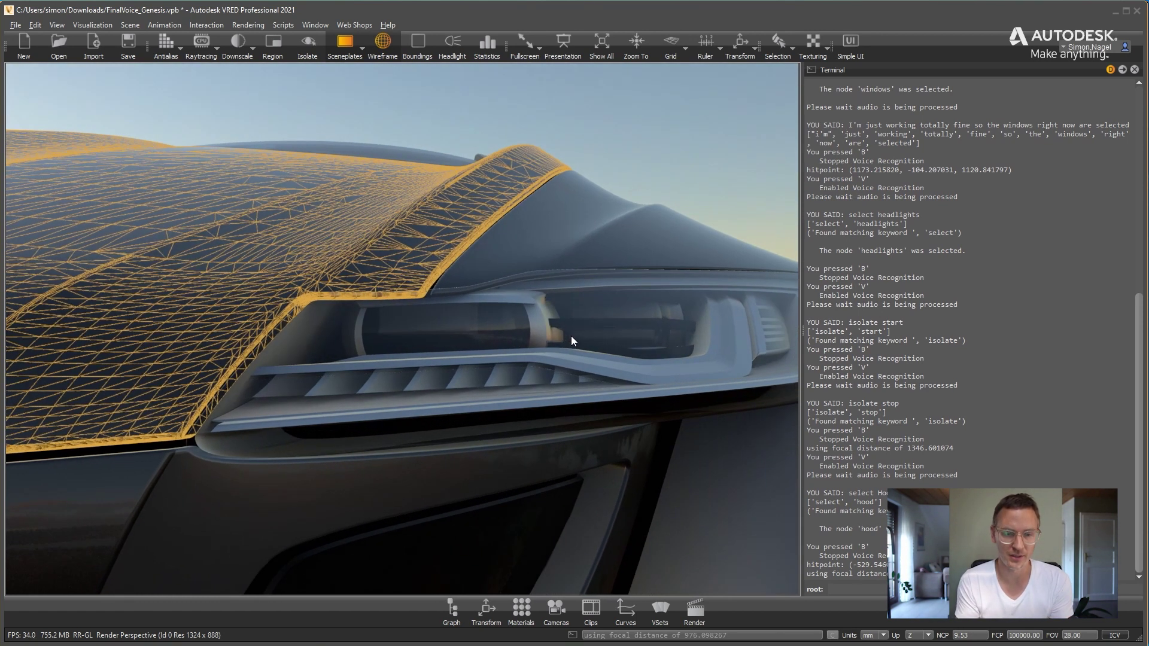
pyautogui.press('v')
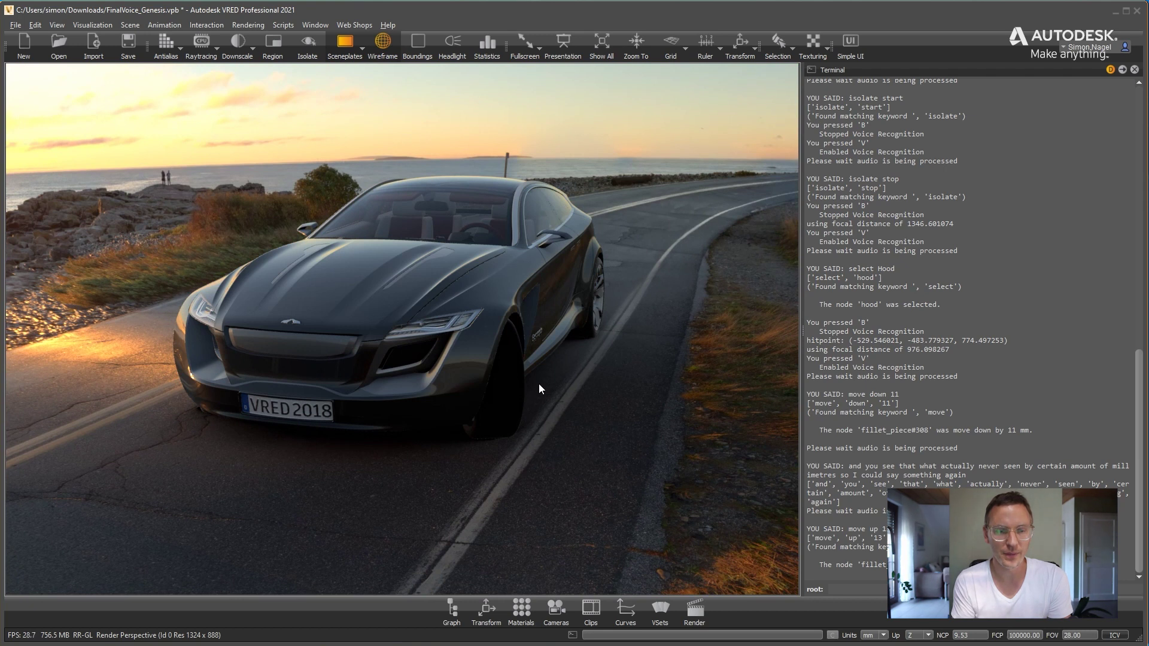
pyautogui.press('b')
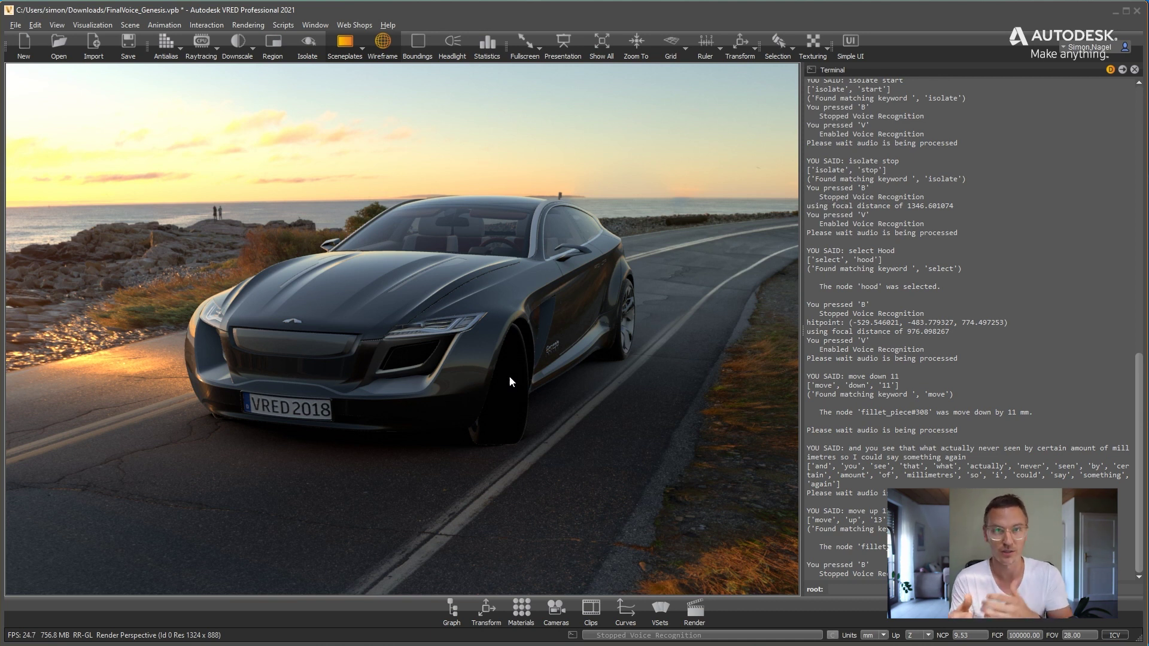
# Examine the variant names in the Carpaints group of the Variant Sets, then close the window.
pyautogui.click(660, 609)
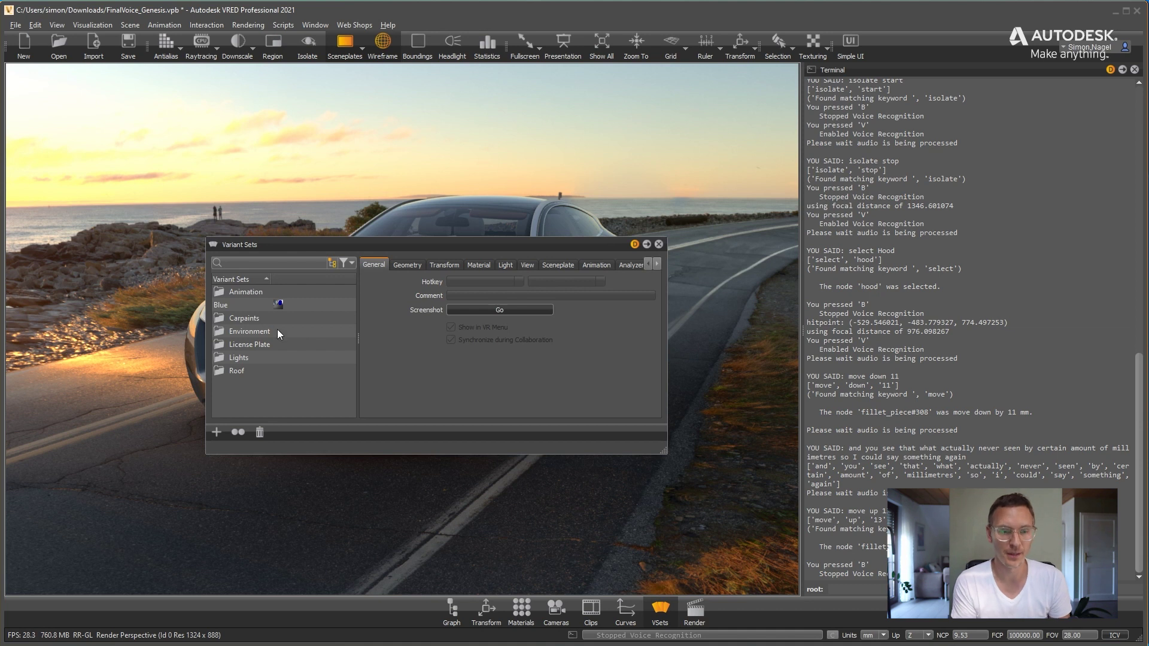
pyautogui.doubleClick(257, 320)
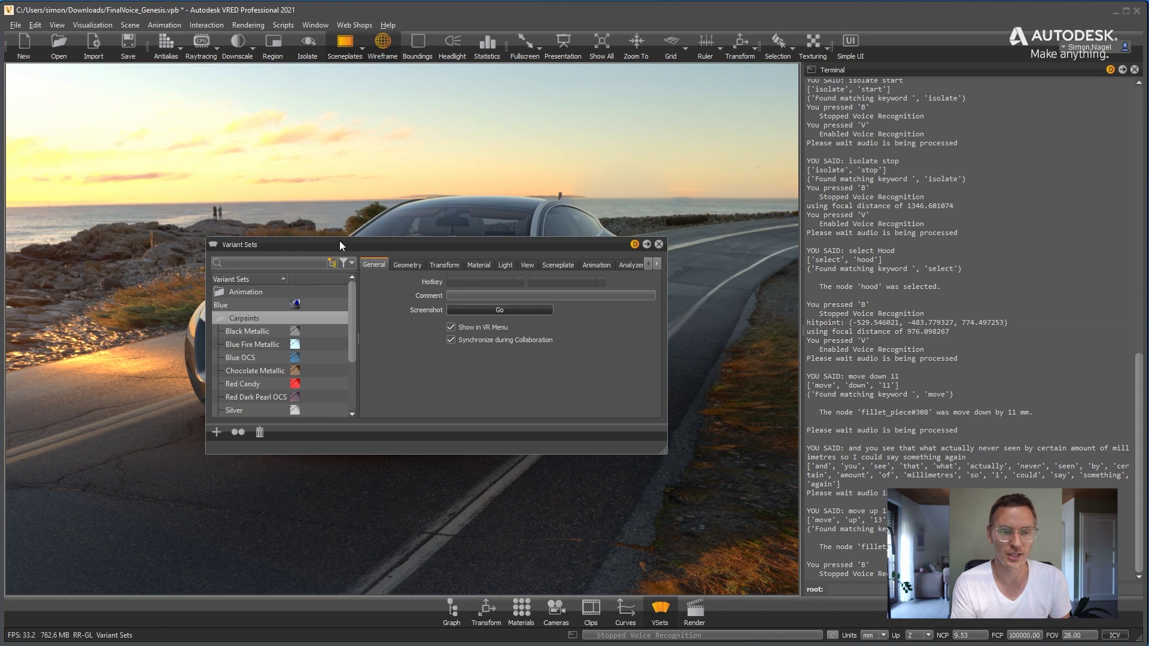
pyautogui.moveTo(339, 243); pyautogui.dragTo(454, 303)
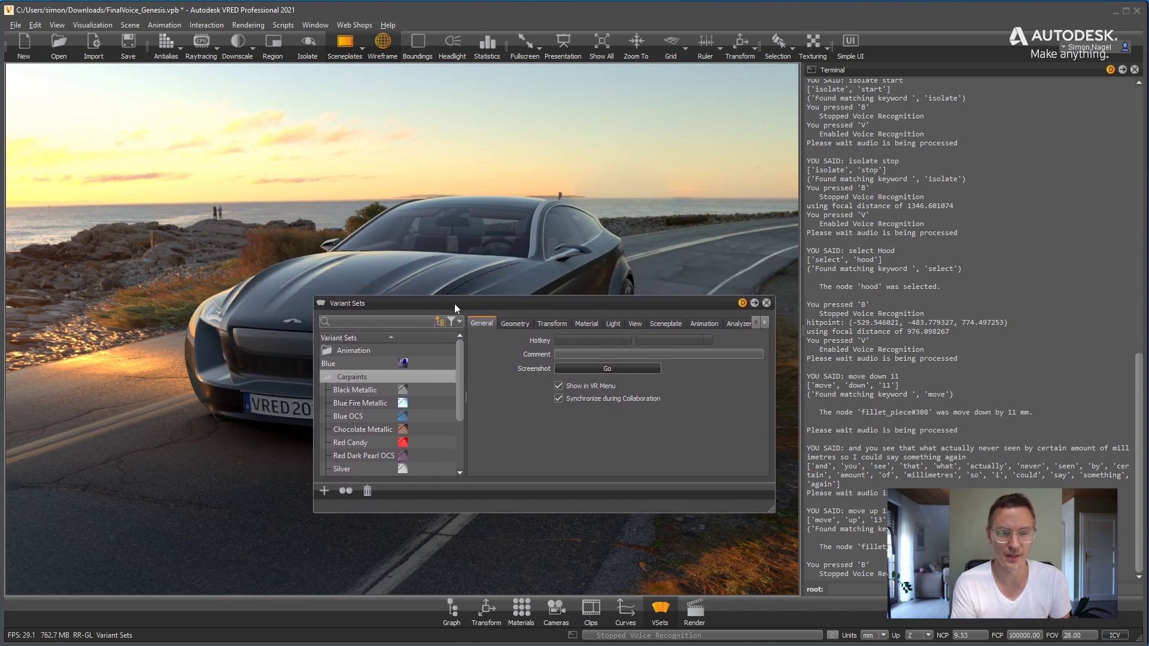
pyautogui.click(766, 303)
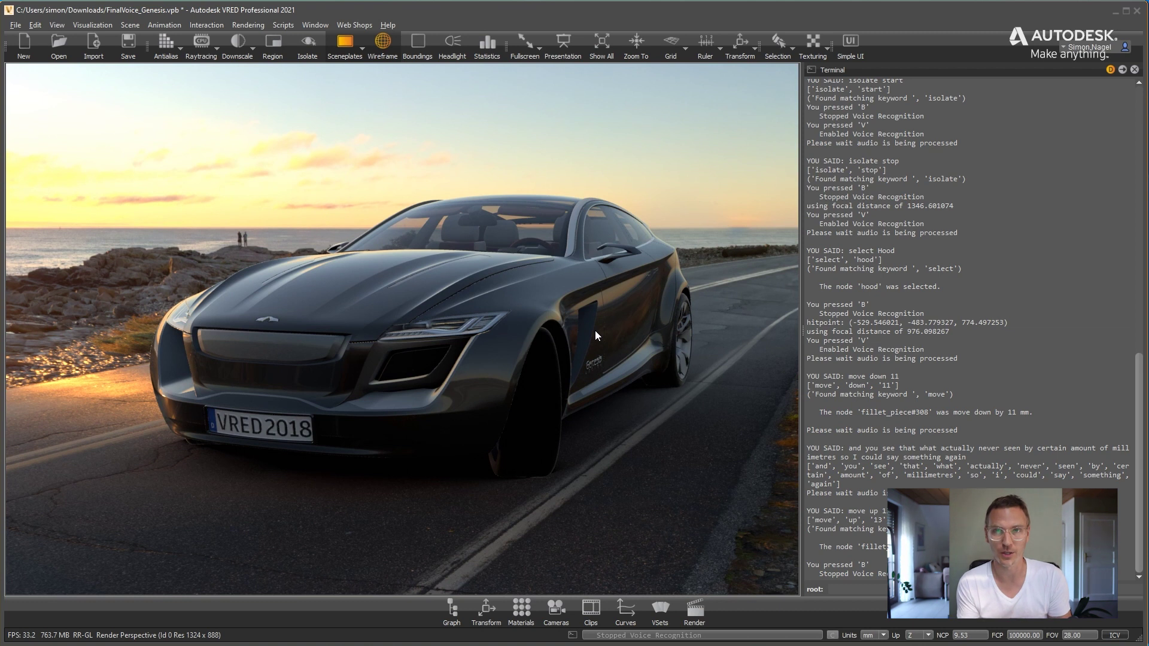
# Switch the car paint with the voice commands "variant yellow" and "variant black metallic", and stop voice recognition.
pyautogui.moveTo(594, 330); pyautogui.dragTo(589, 329)
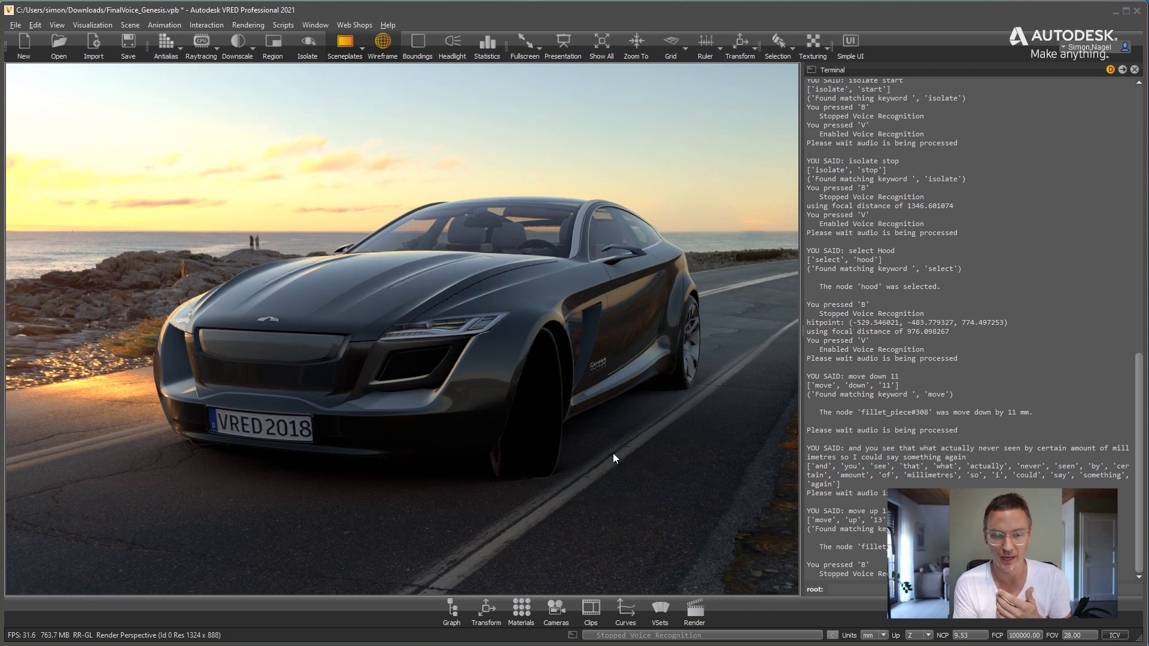
pyautogui.moveTo(613, 453); pyautogui.dragTo(616, 444)
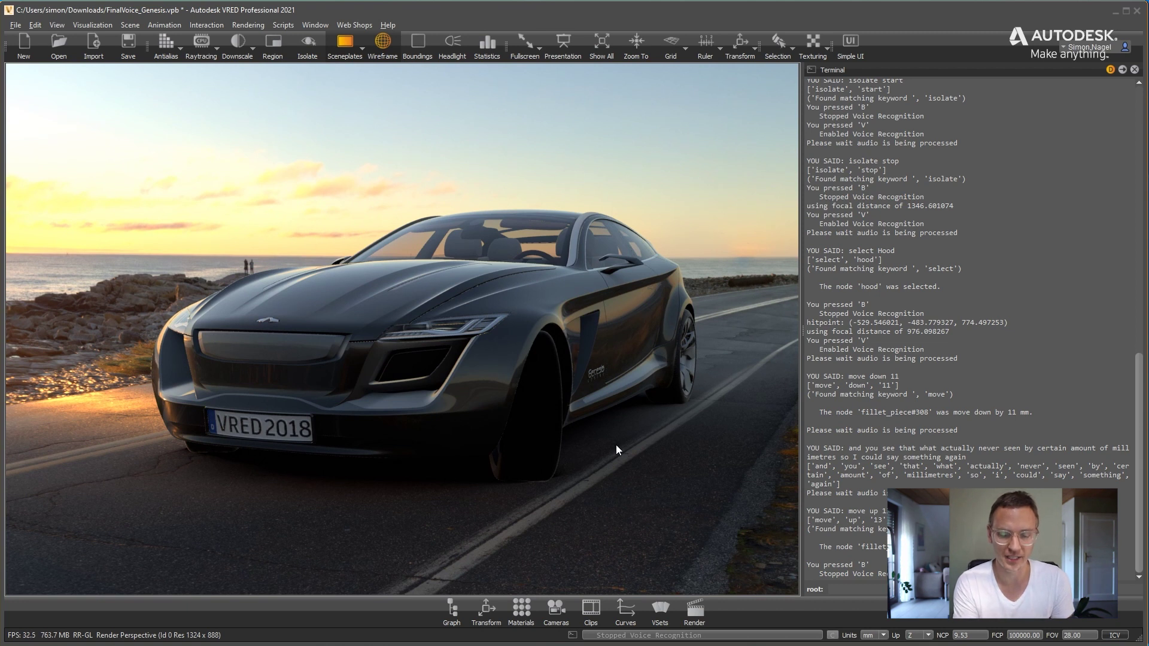
pyautogui.press('v')
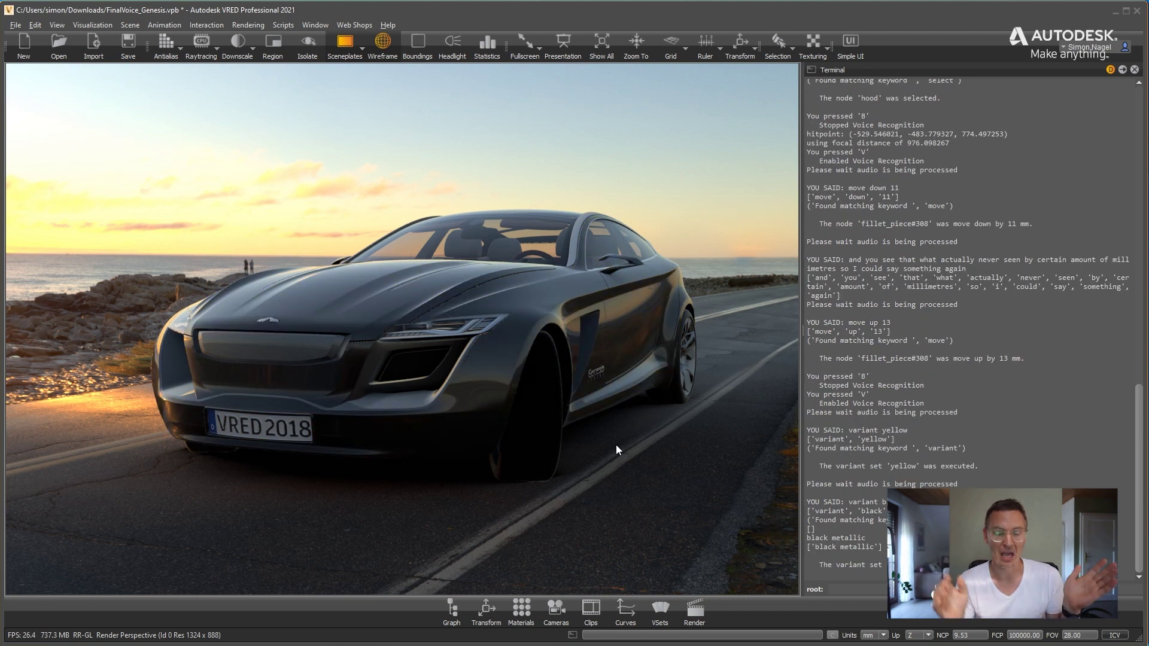
pyautogui.press('b')
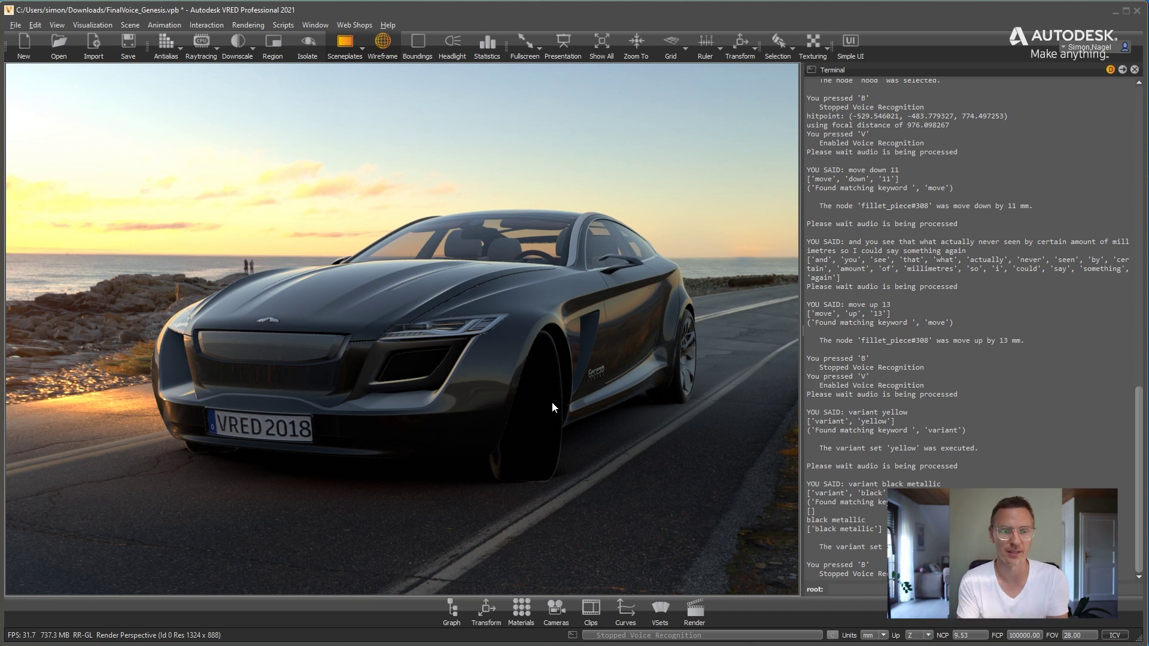
# Try to switch the front wheel variant with the voice command "wheel position", and stop voice recognition.
pyautogui.moveTo(551, 401); pyautogui.dragTo(380, 400)
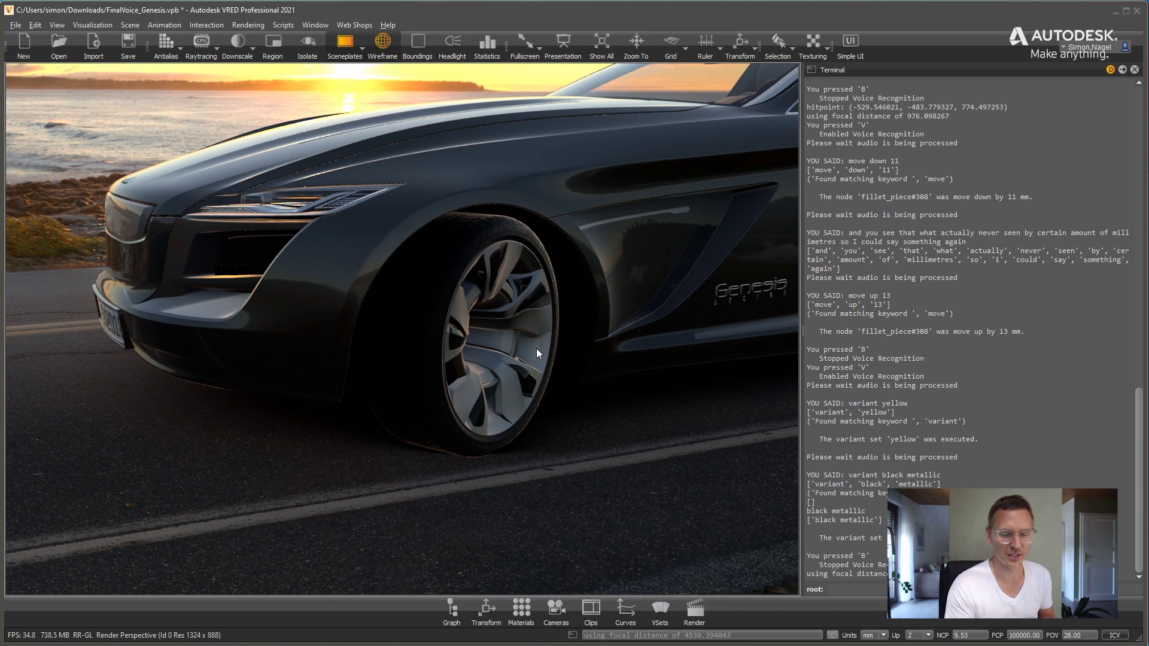
pyautogui.press('v')
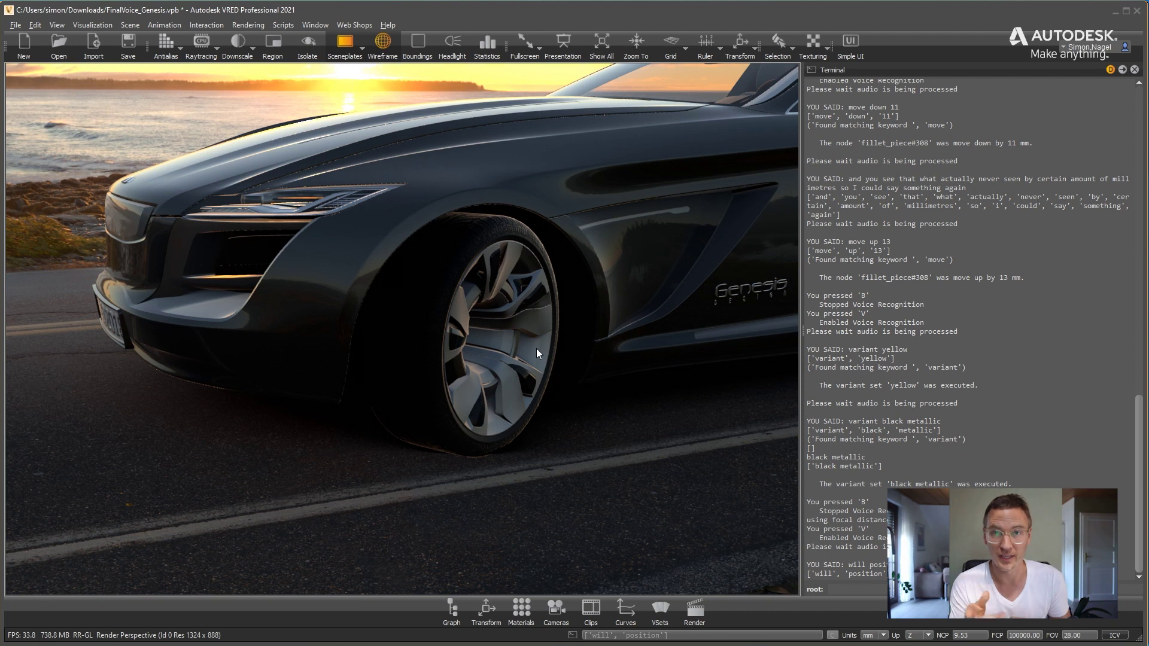
pyautogui.press('b')
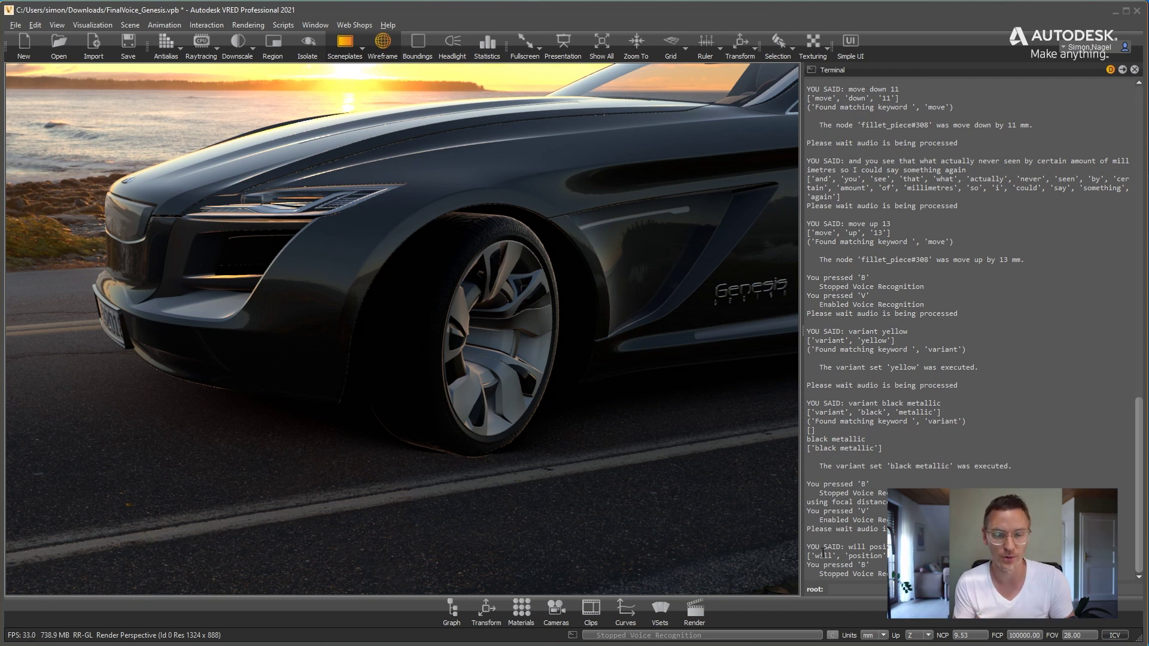
# Examine the variant names in the Animation group of the Variant Sets, and close the window.
pyautogui.click(662, 607)
pyautogui.doubleClick(347, 378)
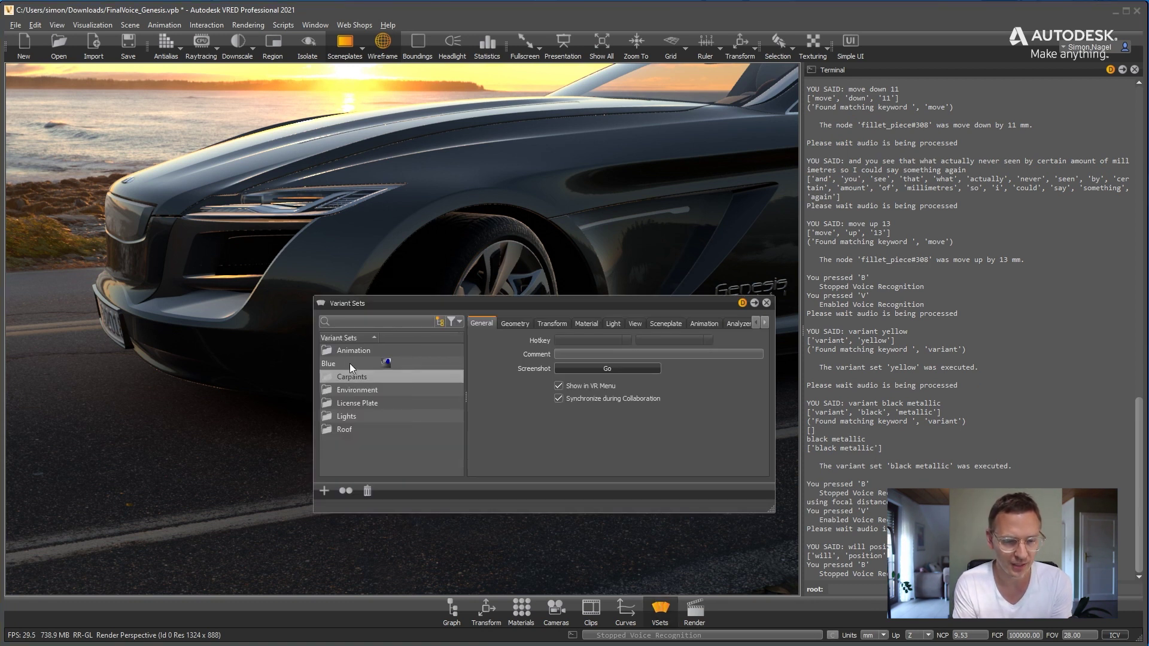
pyautogui.doubleClick(346, 355)
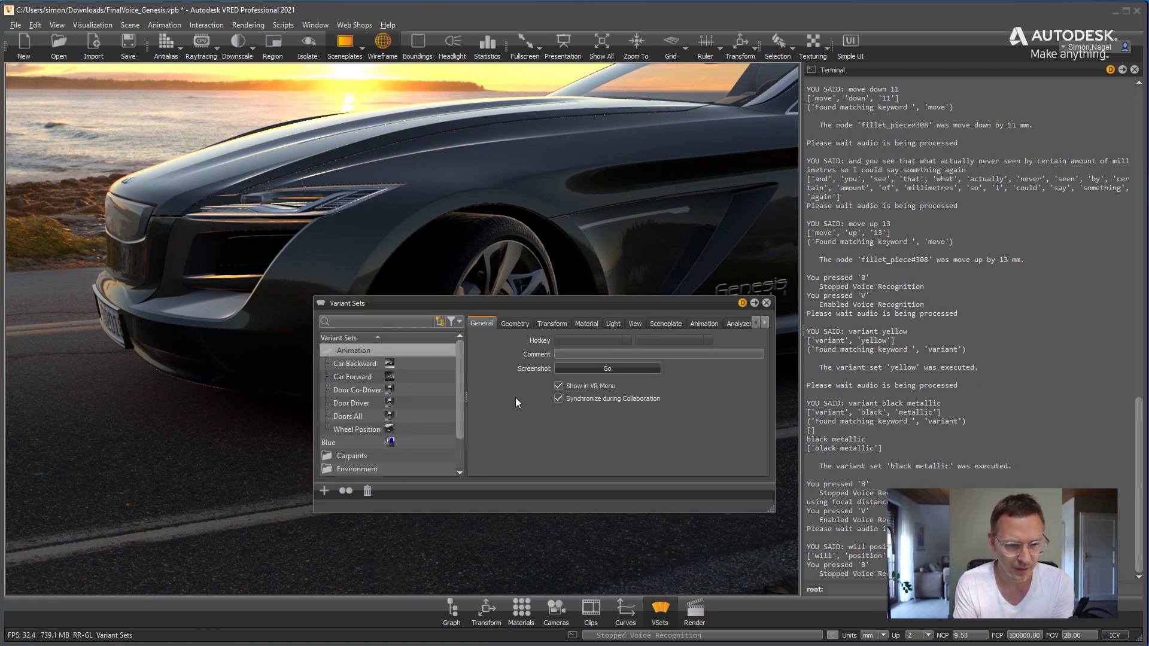
pyautogui.click(766, 303)
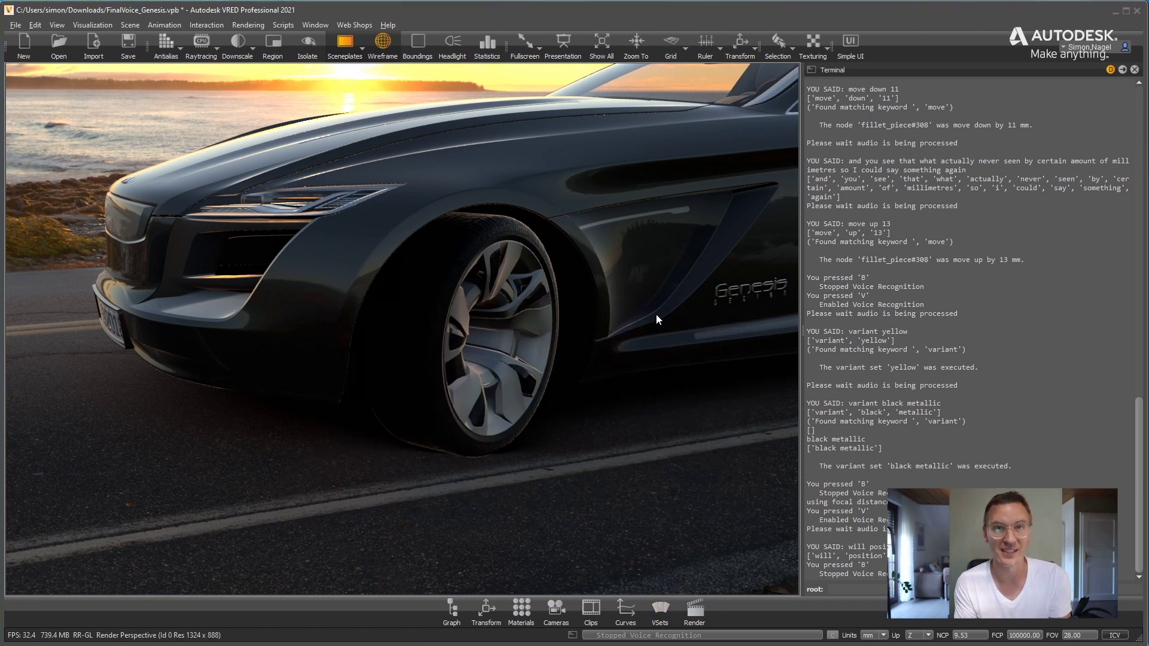
# Execute the wheel variant with the voice command "variant wheel position", and stop voice recognition.
pyautogui.moveTo(656, 314); pyautogui.dragTo(597, 342)
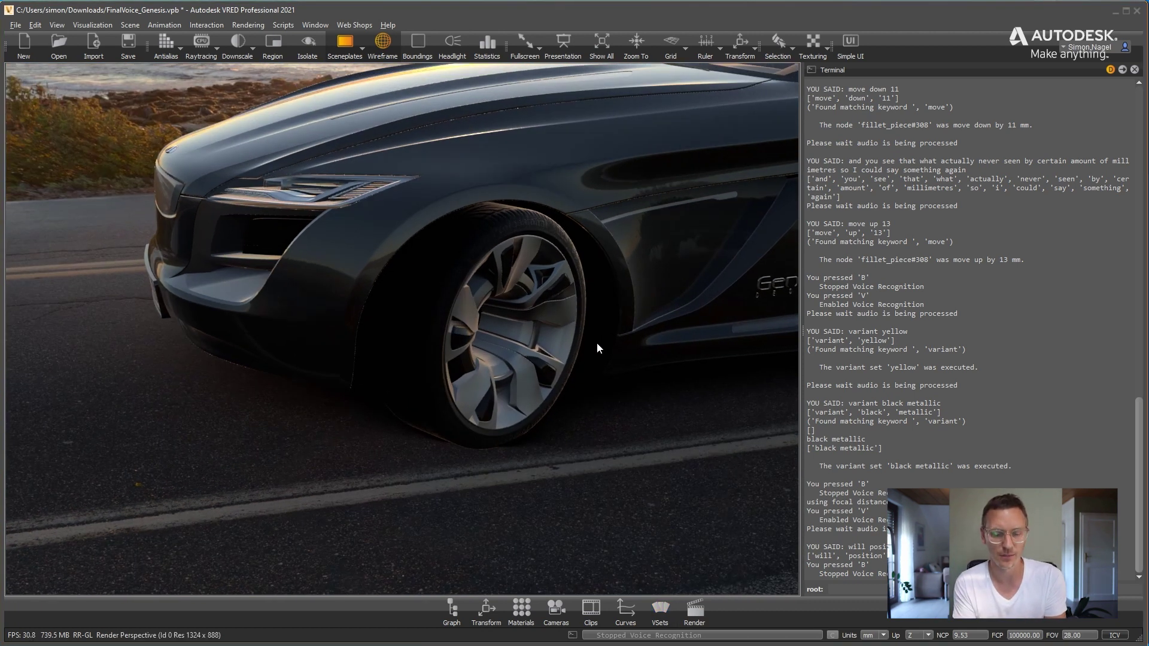
pyautogui.press('v')
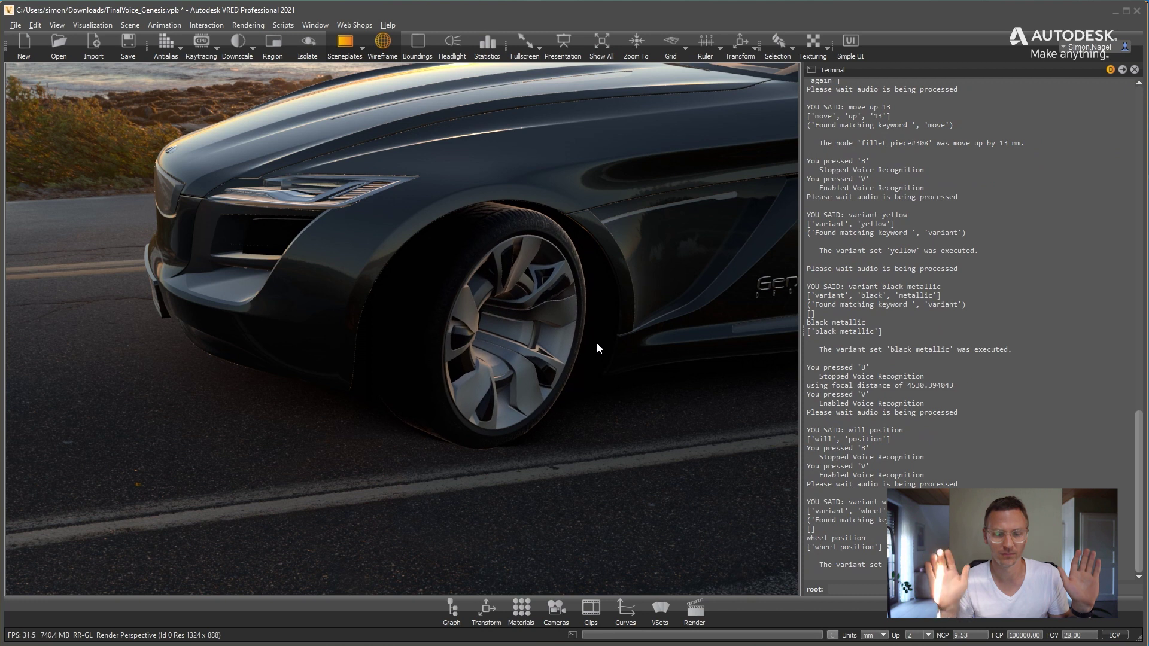
pyautogui.press('b')
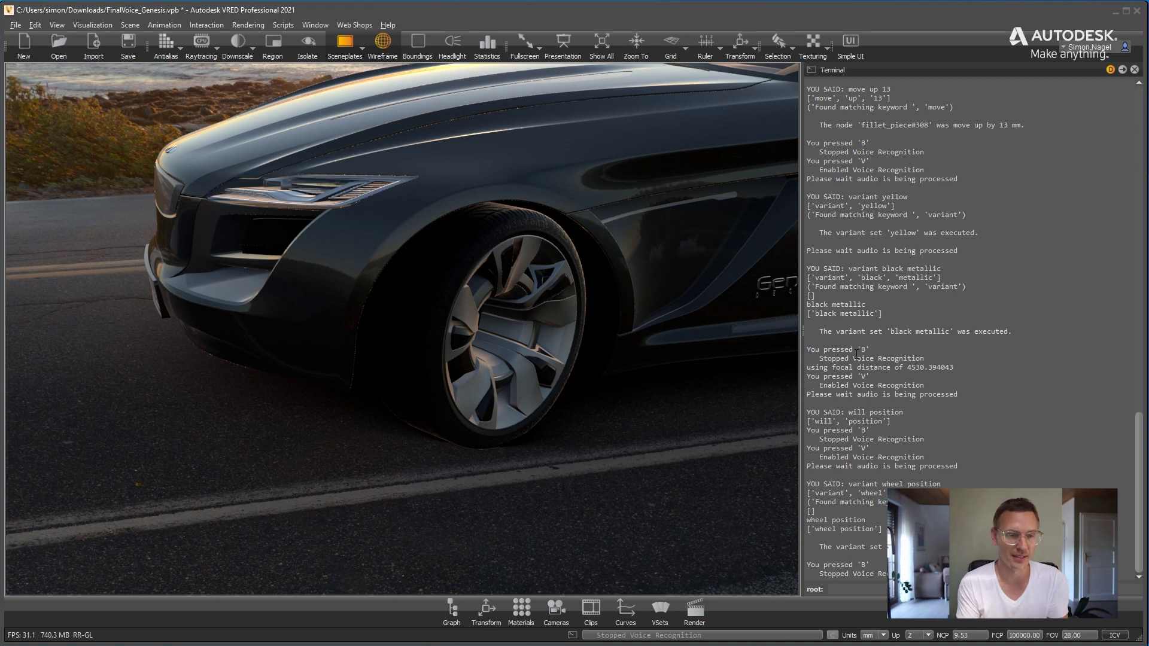
# Open the Script Editor and examine the move, select and variant keyword registrations in the mainKeywords function.
pyautogui.click(34, 24)
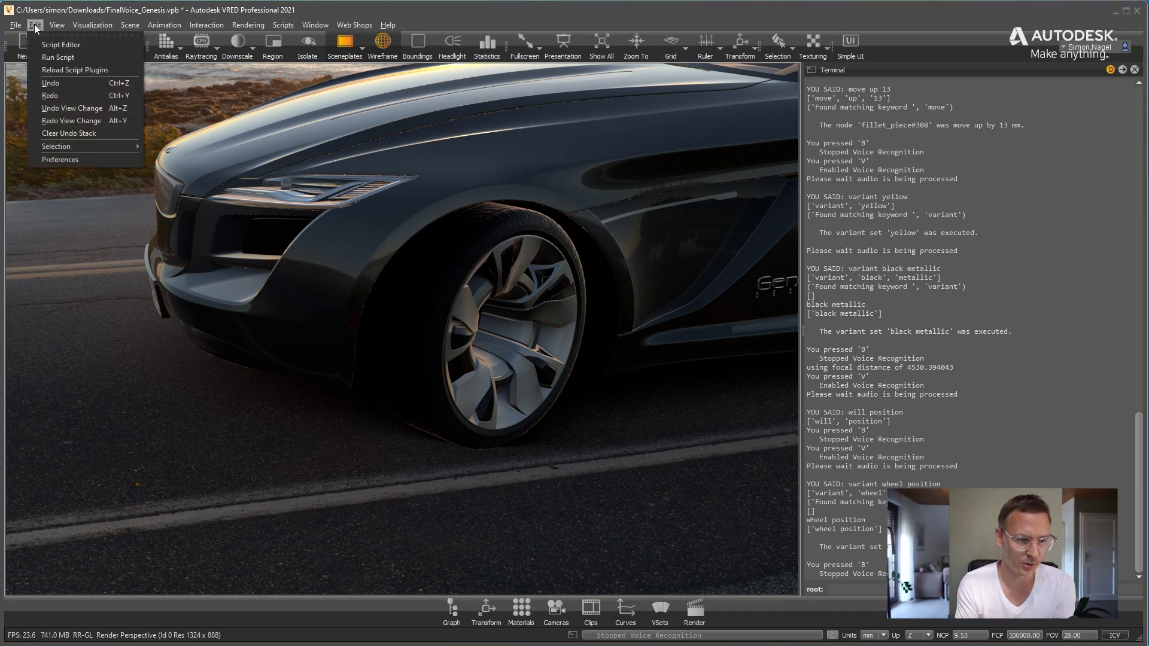
pyautogui.click(60, 46)
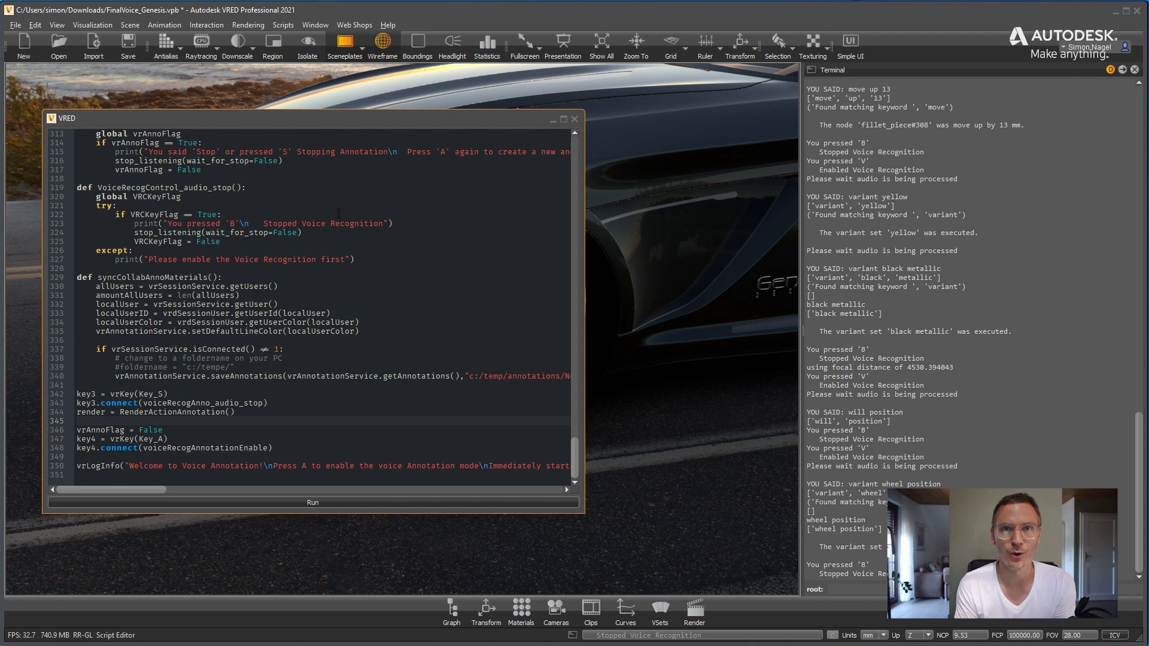
pyautogui.moveTo(298, 125); pyautogui.dragTo(491, 127)
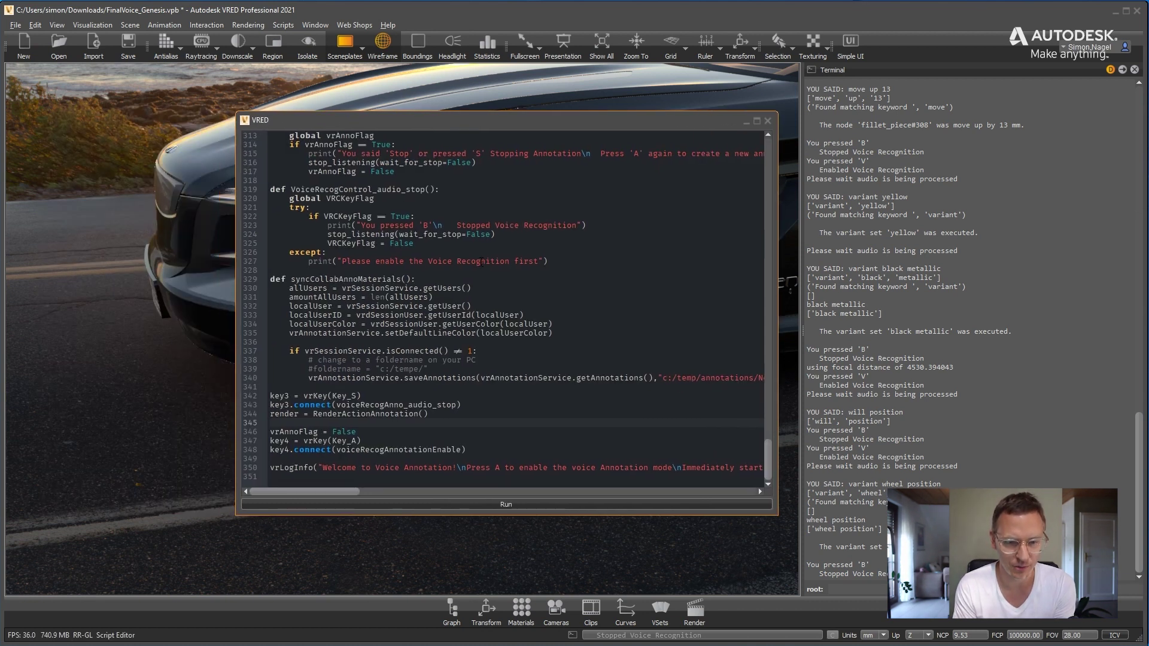
pyautogui.moveTo(770, 451); pyautogui.dragTo(760, 270)
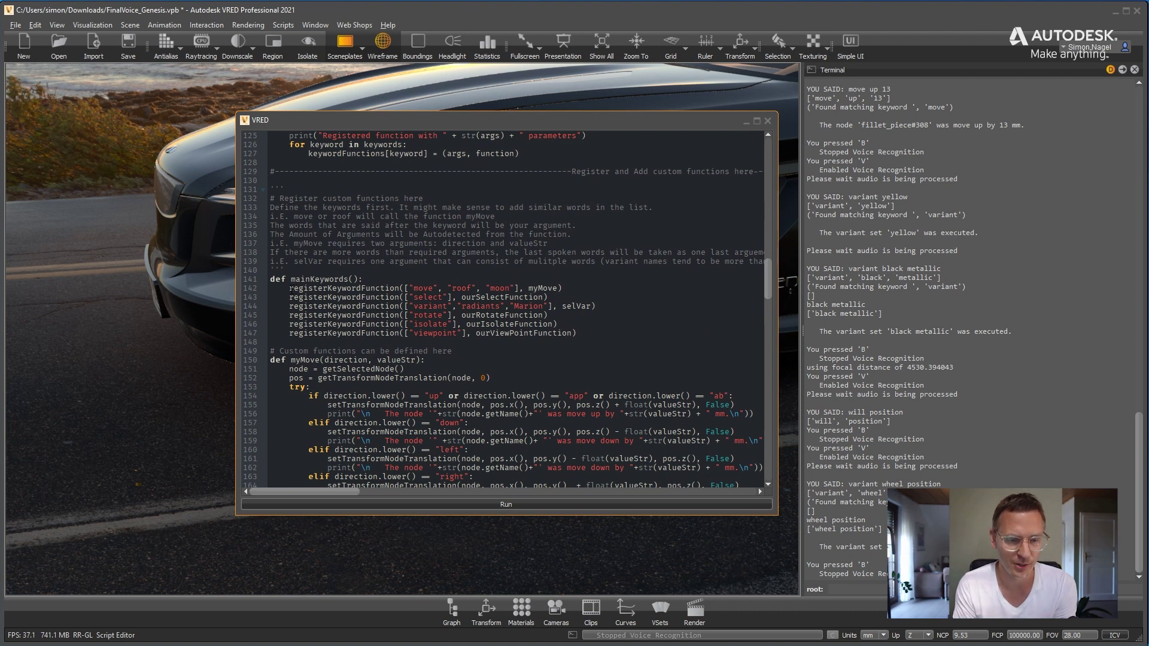
pyautogui.doubleClick(423, 288)
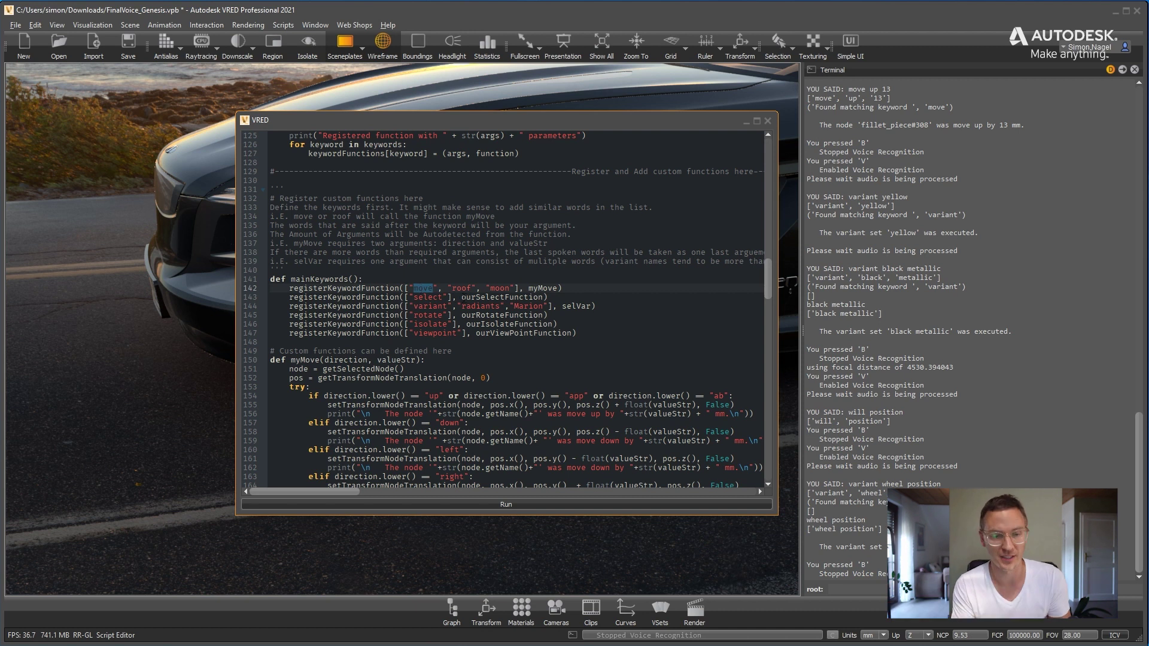
pyautogui.tripleClick(431, 297)
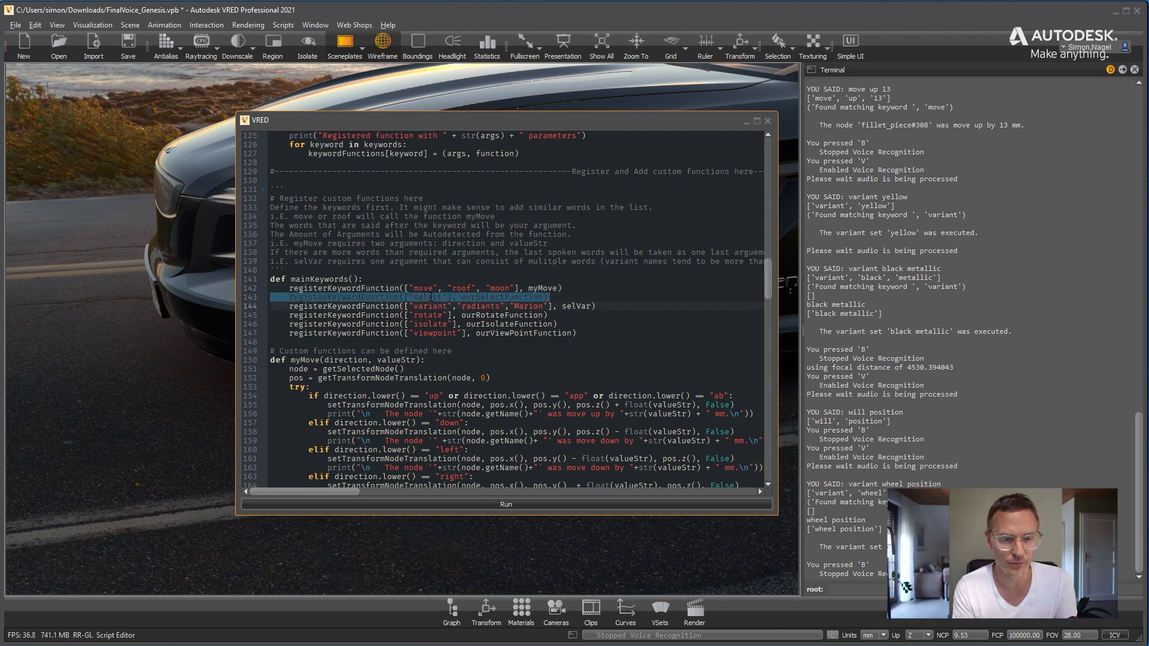
pyautogui.click(433, 306)
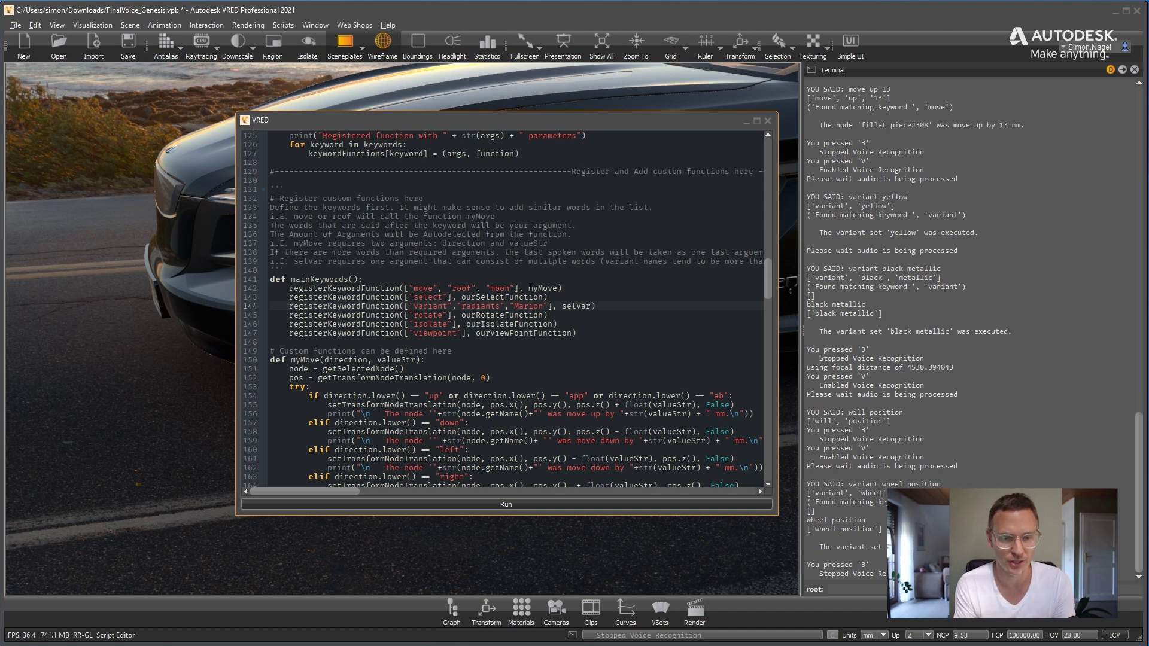
# Examine the custom functions linked to the voice keywords, including ourSelectFunction, and the move and viewpoint registration lines.
pyautogui.doubleClick(501, 297)
pyautogui.scroll(-10, 488, 369)
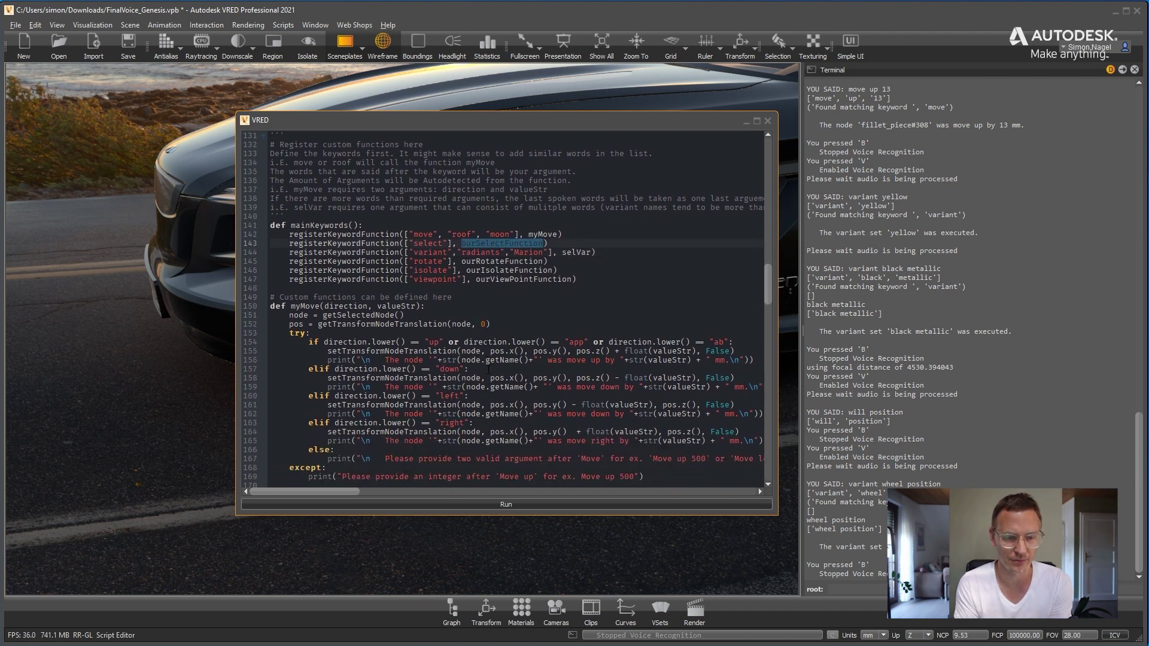
pyautogui.scroll(-1, 488, 369)
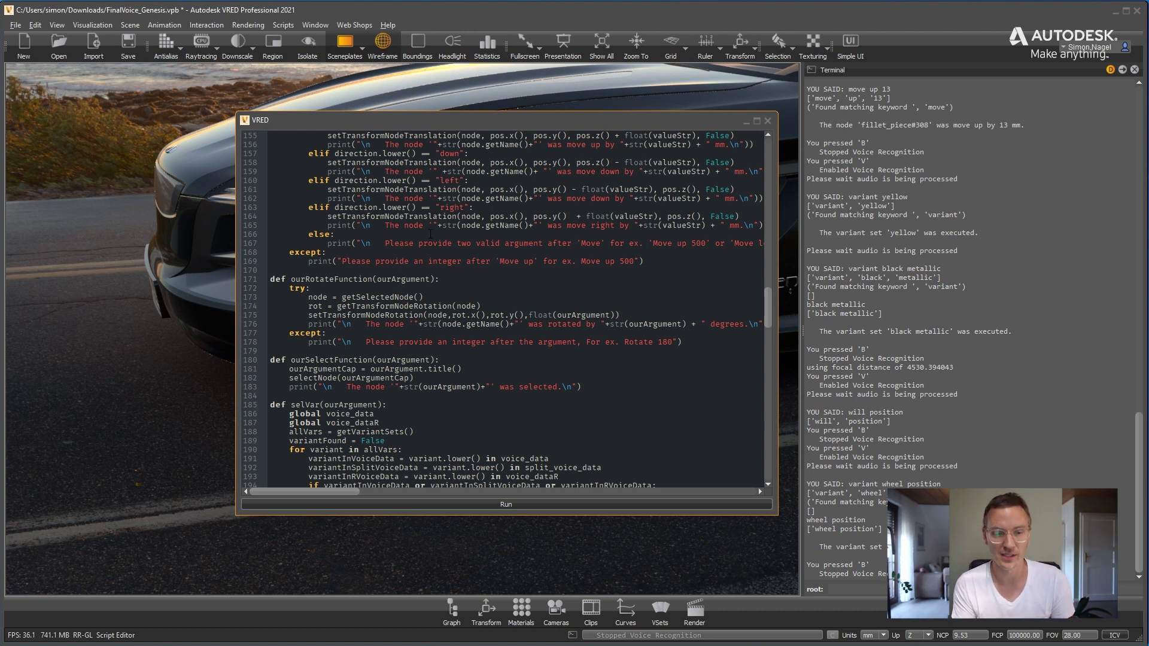
pyautogui.scroll(7, 430, 233)
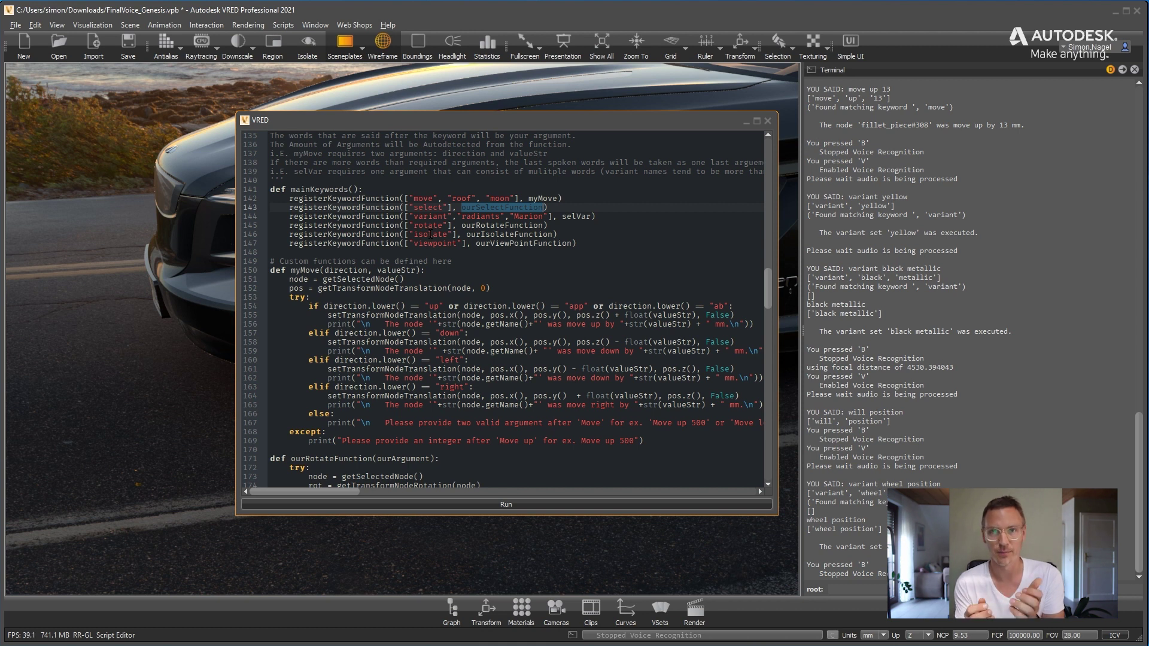
pyautogui.doubleClick(423, 199)
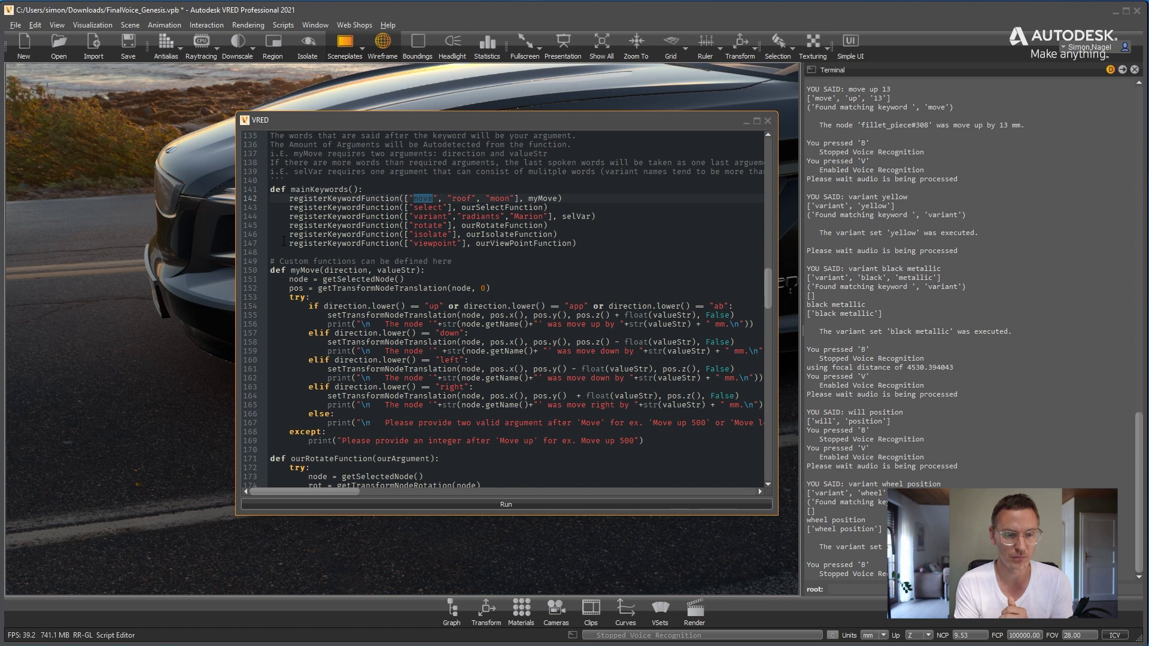
pyautogui.moveTo(286, 243); pyautogui.dragTo(579, 245)
pyautogui.click(606, 245)
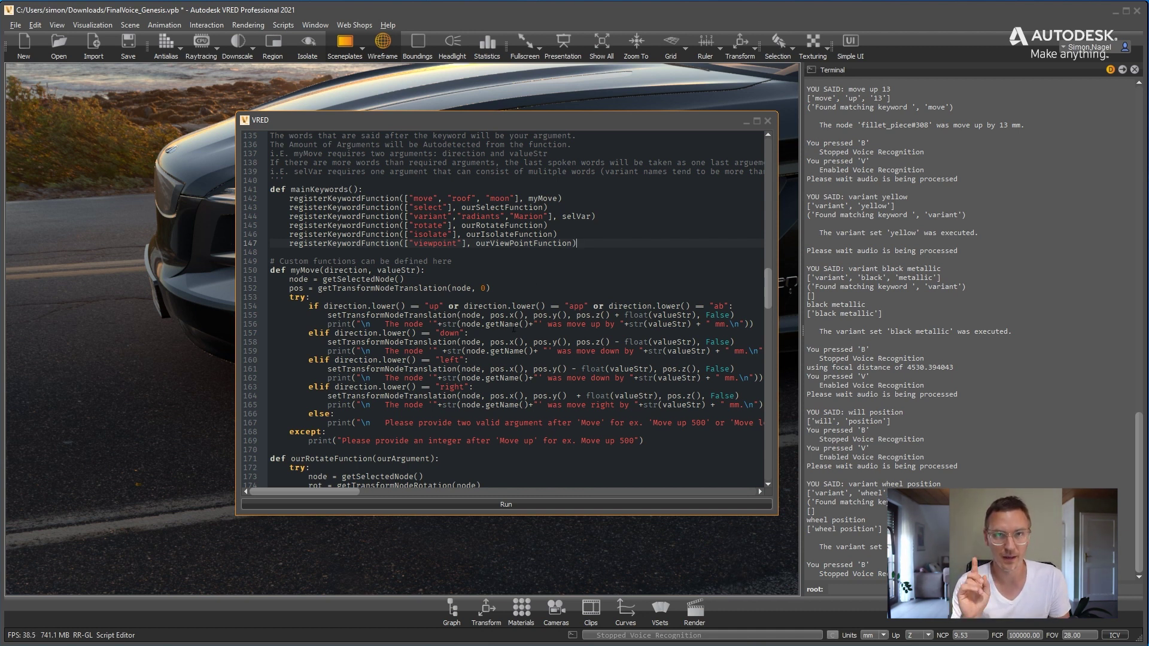
# Examine the VoiceRecogControlEnable function and its comment on changing the default recognition language 'en-US'.
pyautogui.scroll(20, 513, 327)
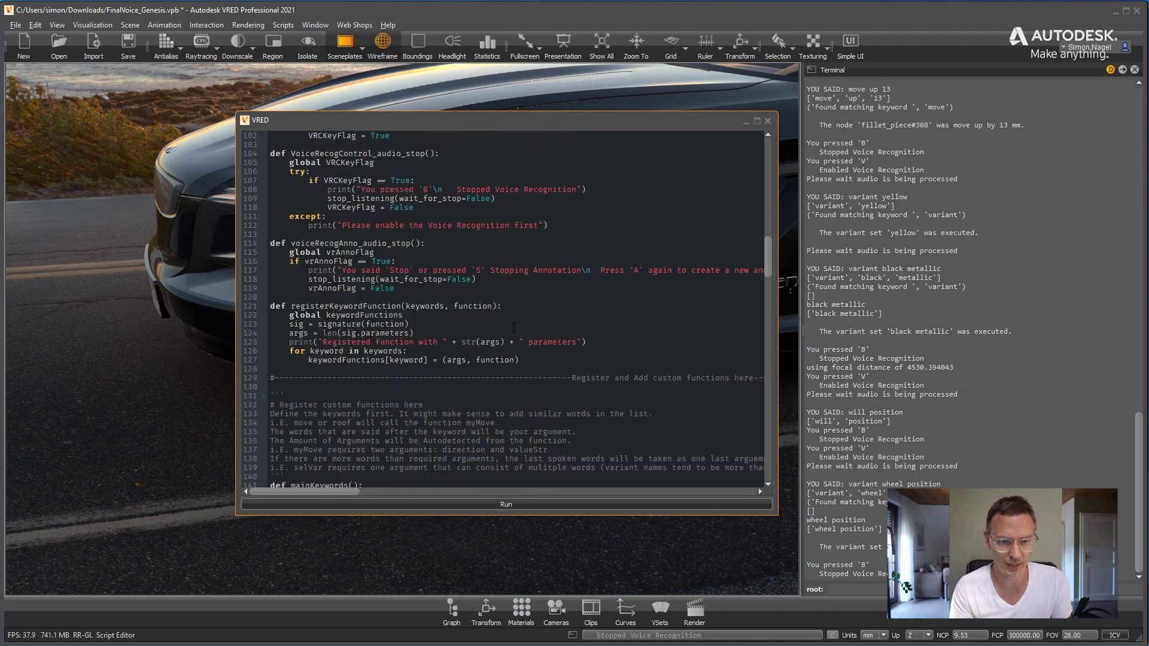
pyautogui.scroll(6, 513, 327)
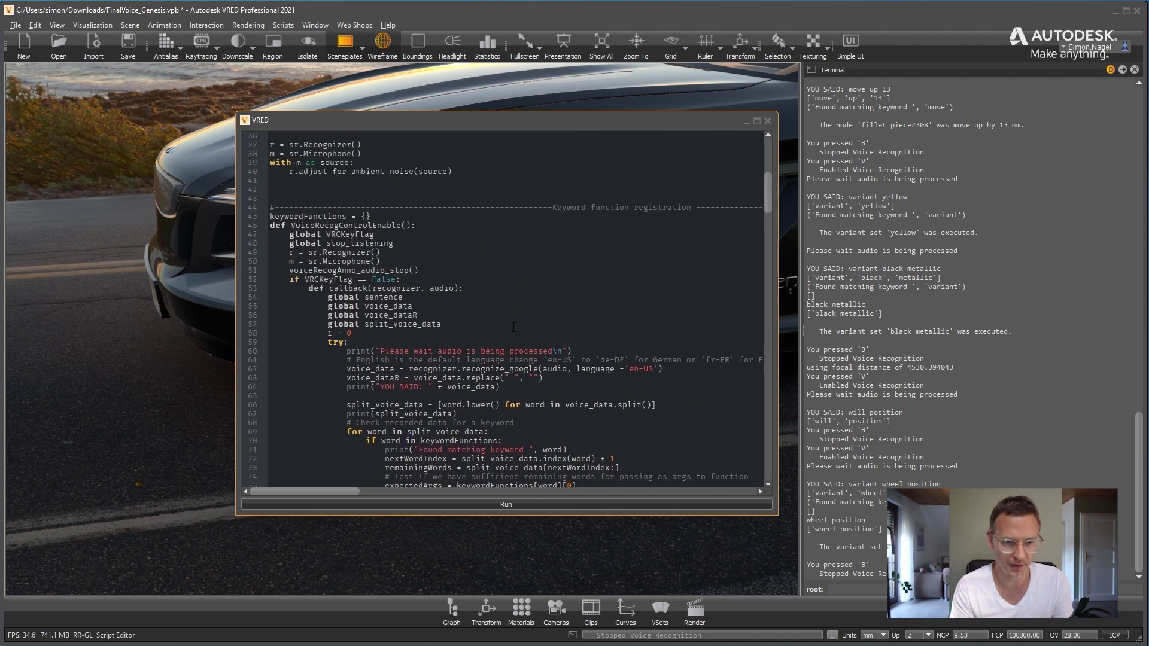
pyautogui.scroll(-1, 513, 327)
pyautogui.hotkey('ctrl', 'shift', 'Left')
pyautogui.hotkey('ctrl', 'shift', 'Left')
pyautogui.hotkey('ctrl', 'shift', 'Left')
pyautogui.hotkey('ctrl', 'shift', 'Left')
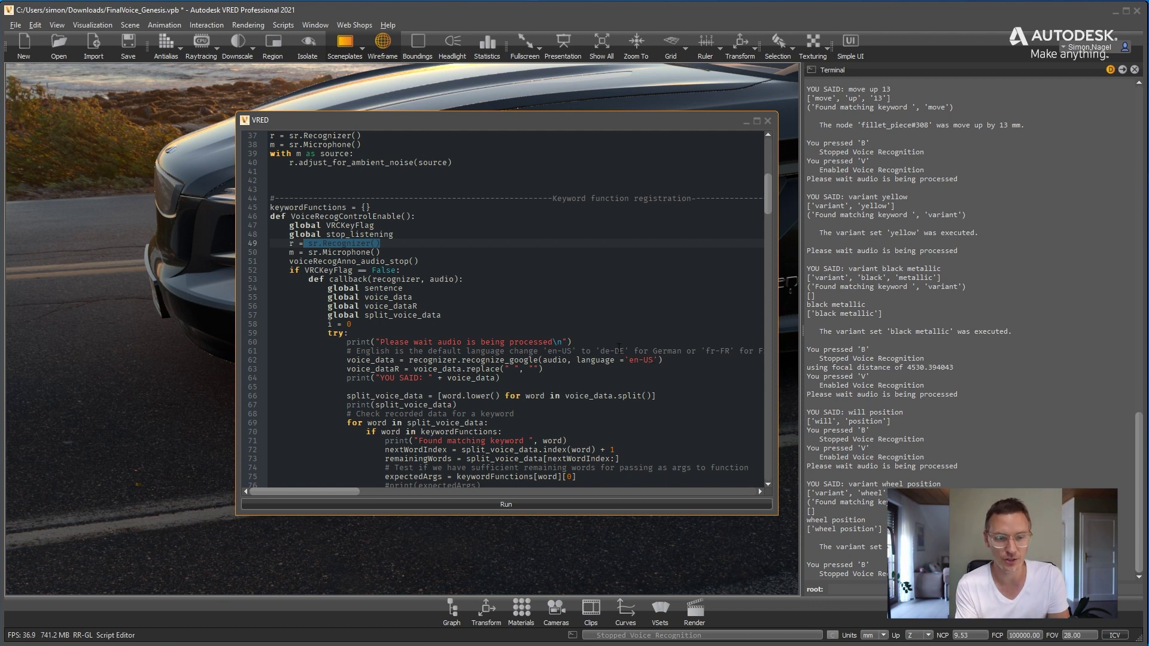
pyautogui.moveTo(547, 351); pyautogui.dragTo(571, 351)
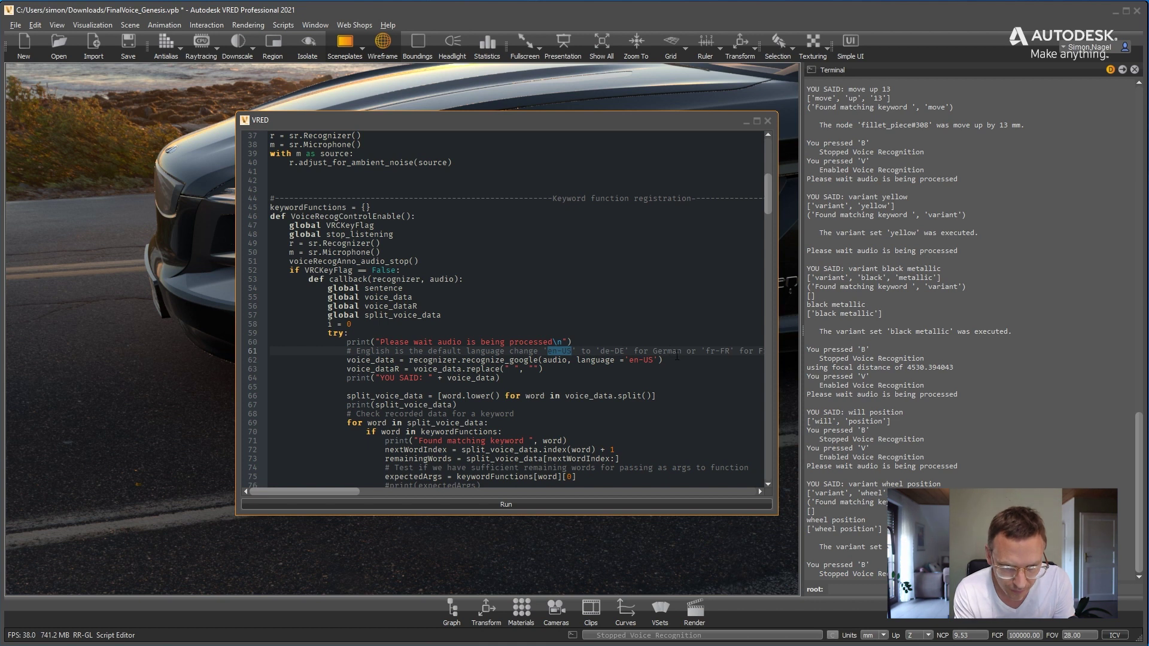
# Set the speech recognition language in the voiceRecogAnnotationEnable function to 'de-DE' and run the script.
pyautogui.scroll(-20, 665, 378)
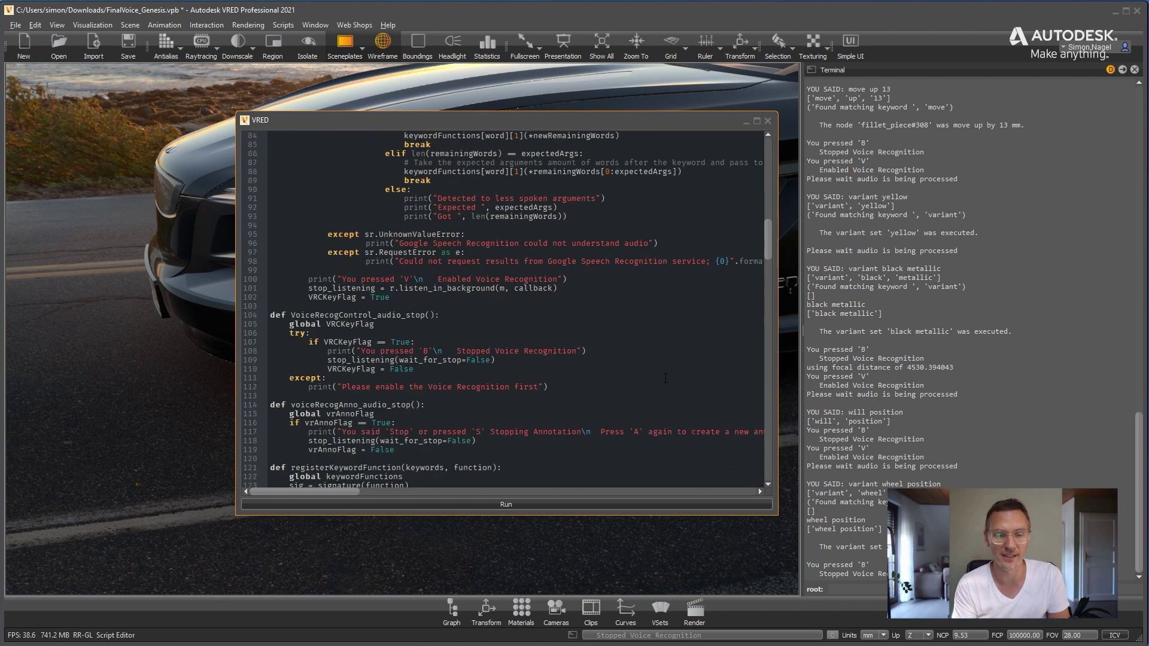
pyautogui.scroll(-1, 665, 378)
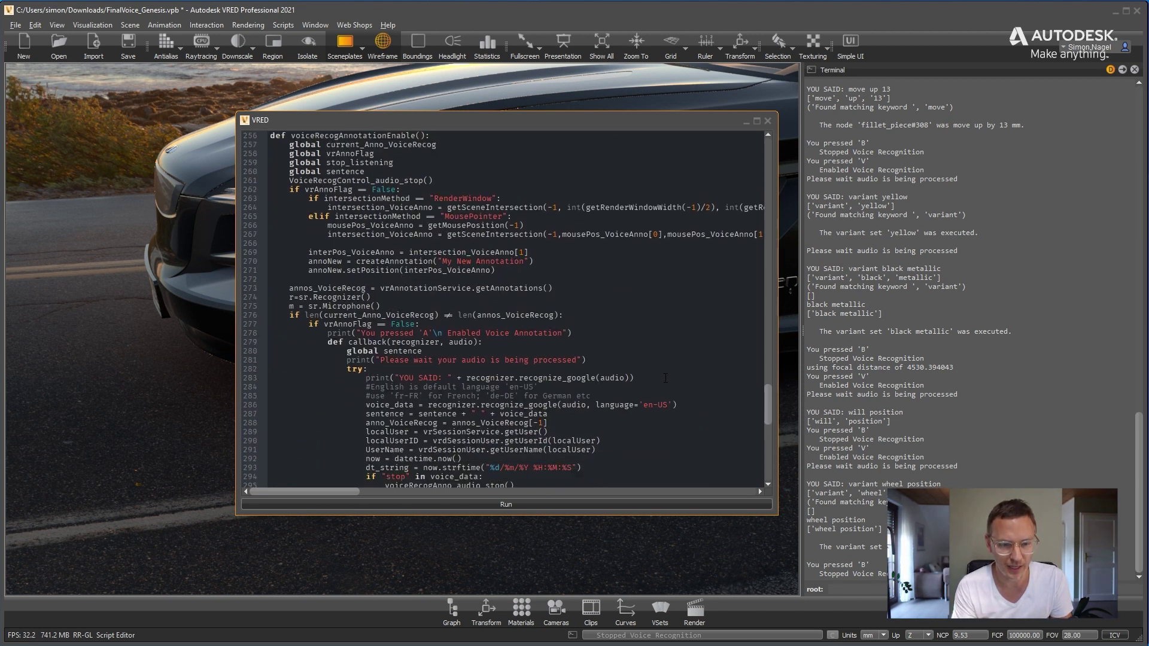
pyautogui.scroll(-2, 665, 377)
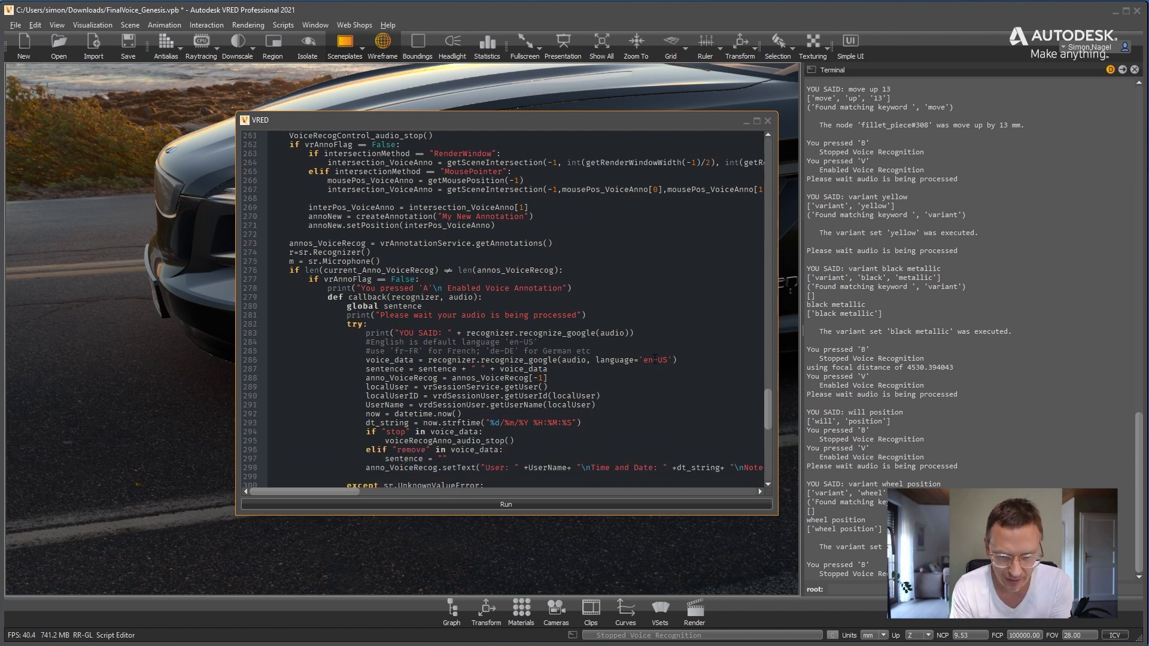
pyautogui.click(650, 360)
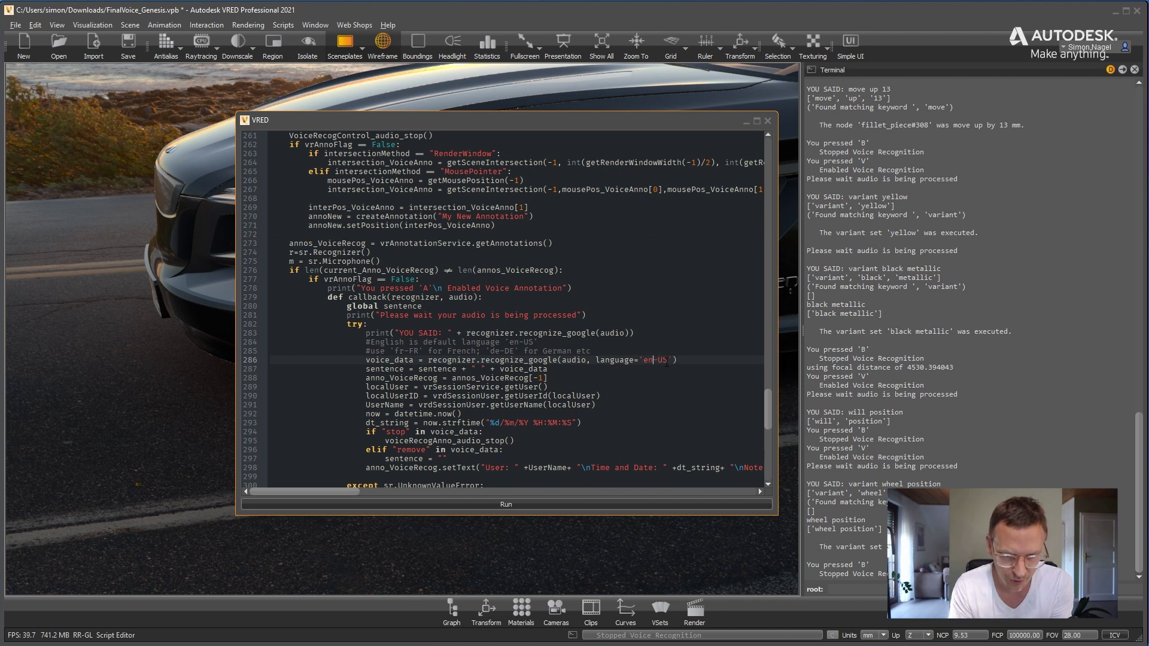
pyautogui.press('BackSpace')
pyautogui.press('BackSpace')
pyautogui.write('de')
pyautogui.doubleClick(666, 362)
pyautogui.write('DE')
pyautogui.click(677, 335)
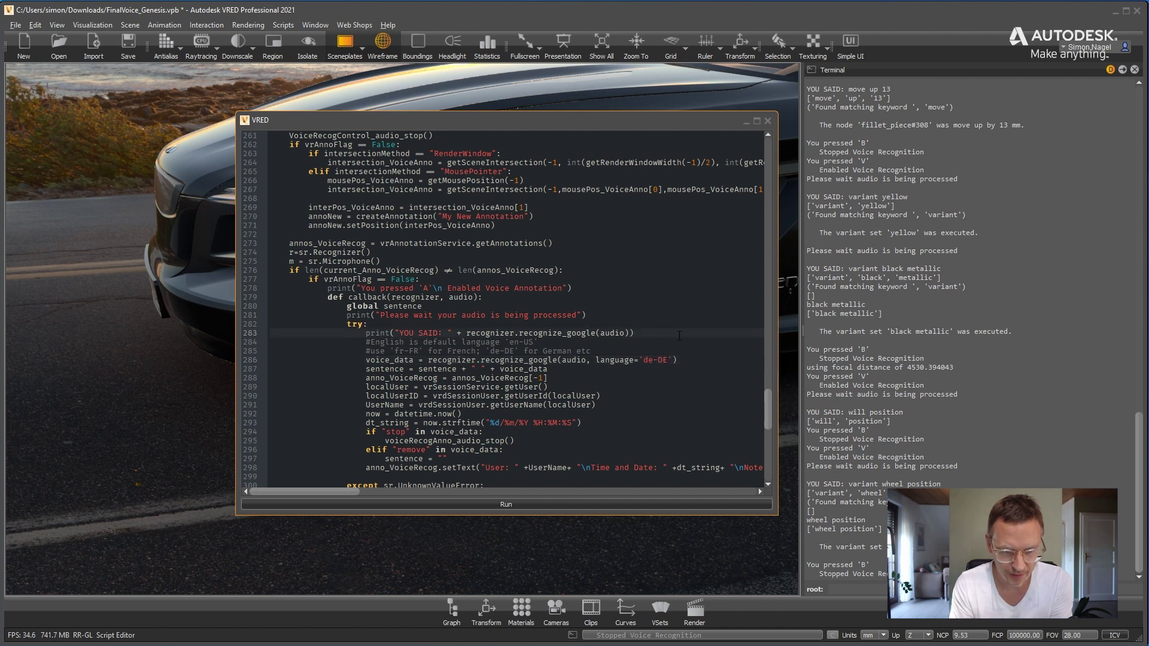
pyautogui.click(519, 505)
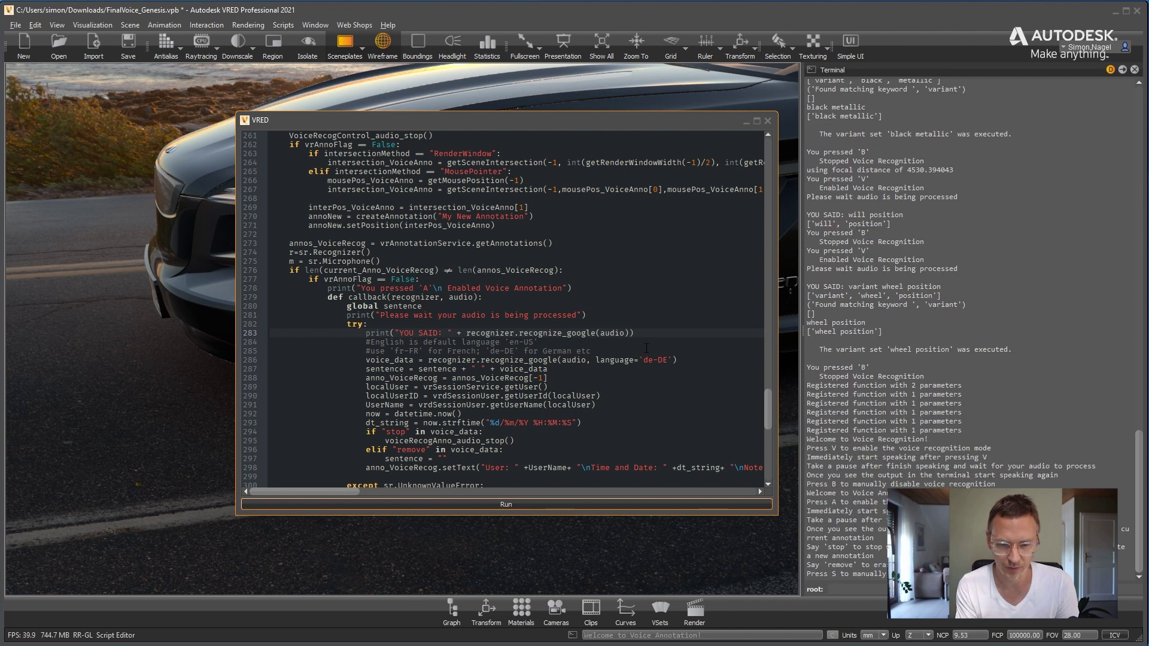
# Start a new voice annotation on the front of the car.
pyautogui.moveTo(644, 98); pyautogui.dragTo(611, 256)
pyautogui.moveTo(466, 254); pyautogui.dragTo(369, 375)
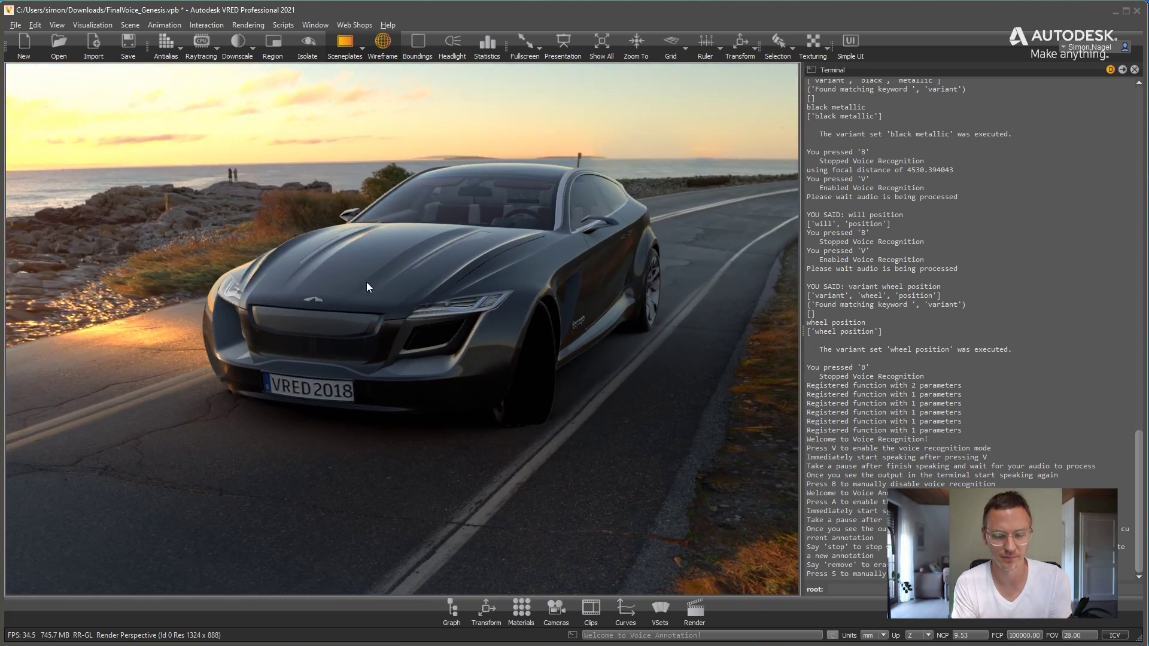
pyautogui.press('a')
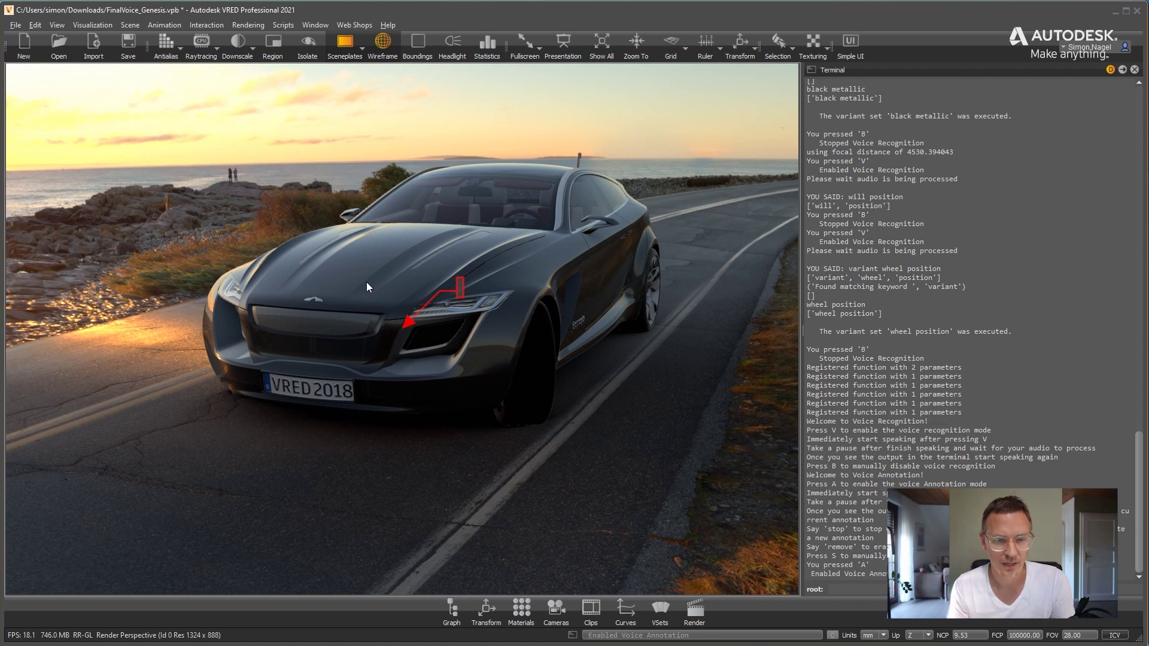